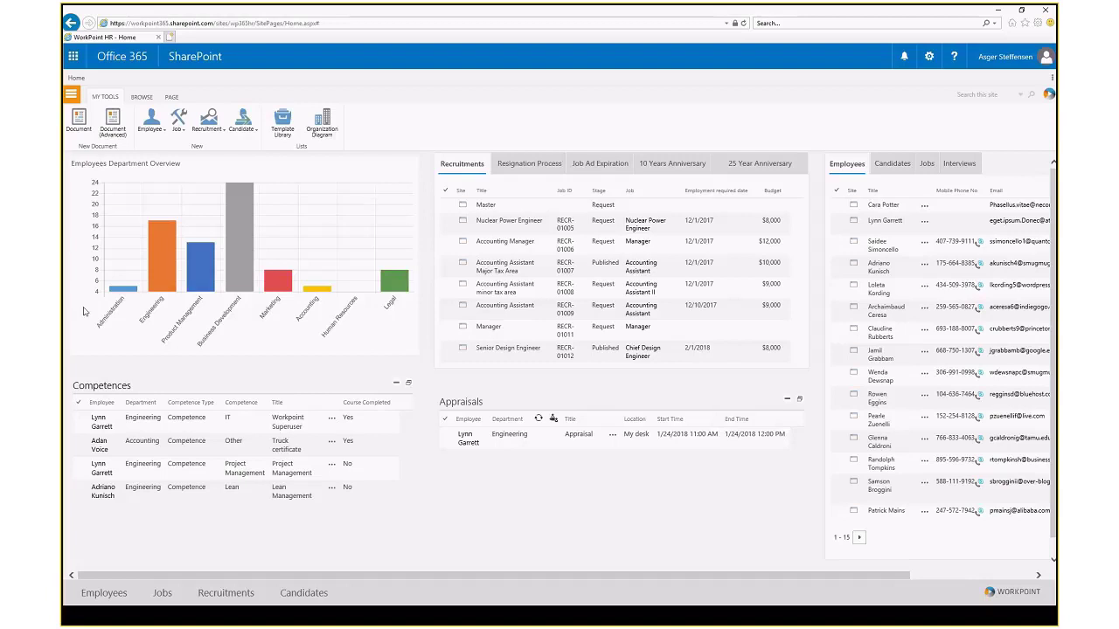
Examine the department headcounts in the employee overview chart and the employee entries in the Competences list
{"action": "mouse_move", "coordinate": [128, 289]}
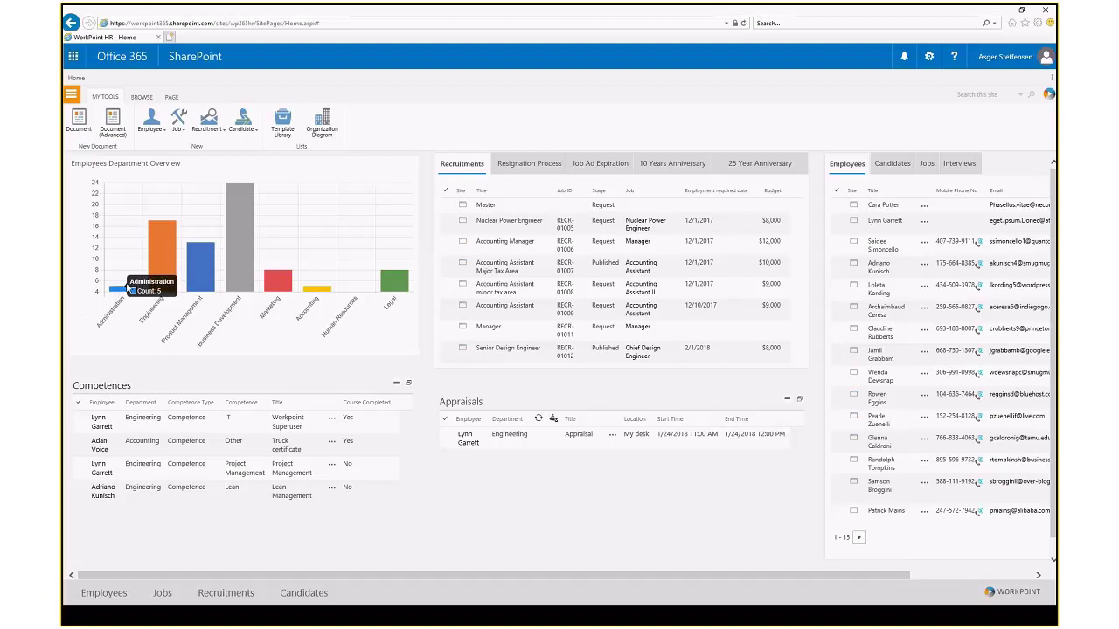
{"action": "mouse_move", "coordinate": [199, 278]}
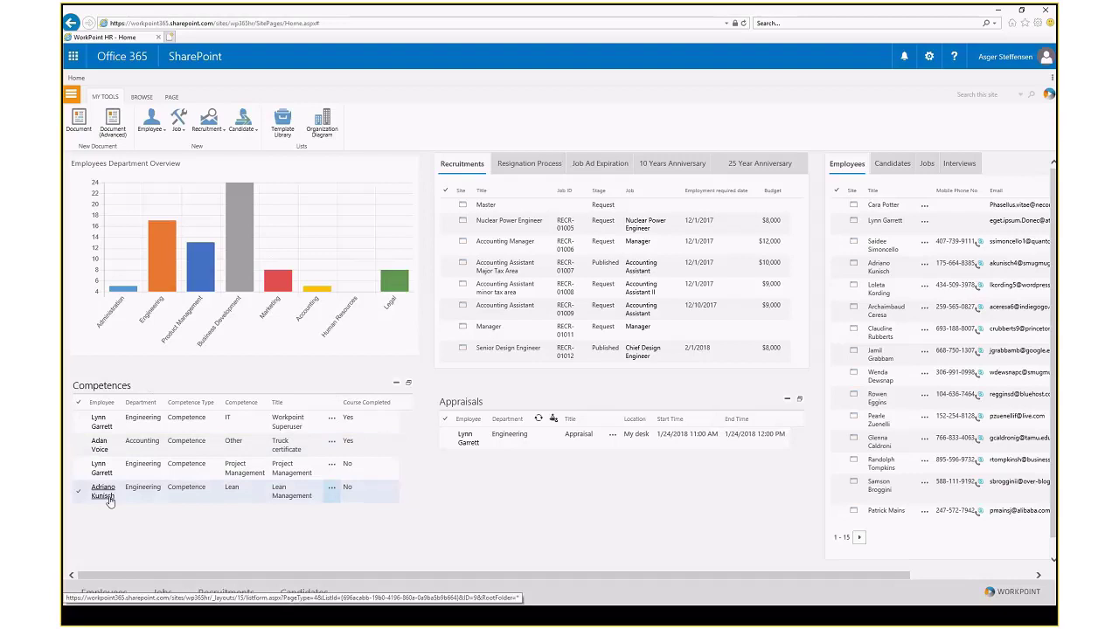
{"action": "left_click", "coordinate": [297, 468]}
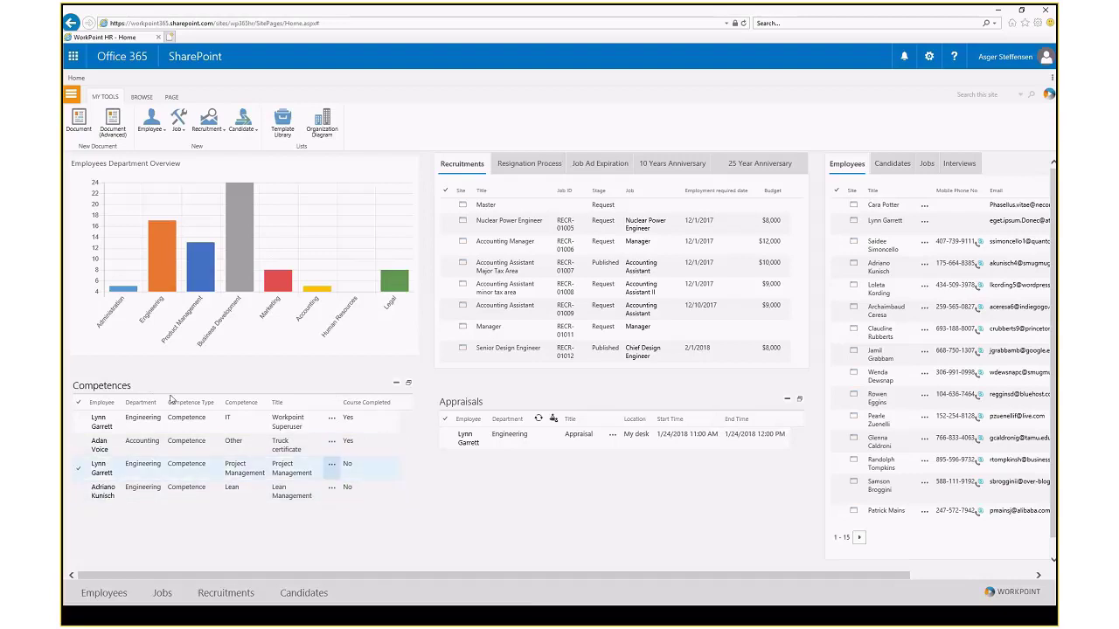
{"action": "left_click", "coordinate": [229, 370]}
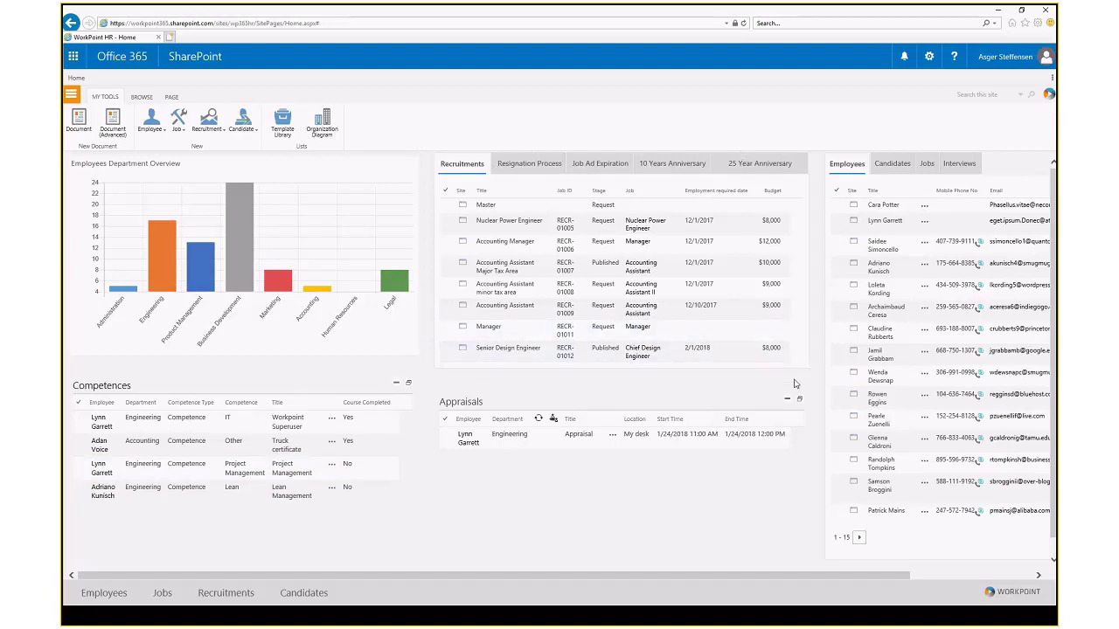
View the Resignation Process and Job Ad Expiration lists on the dashboard, and return to the Recruitments list
{"action": "left_click", "coordinate": [520, 166]}
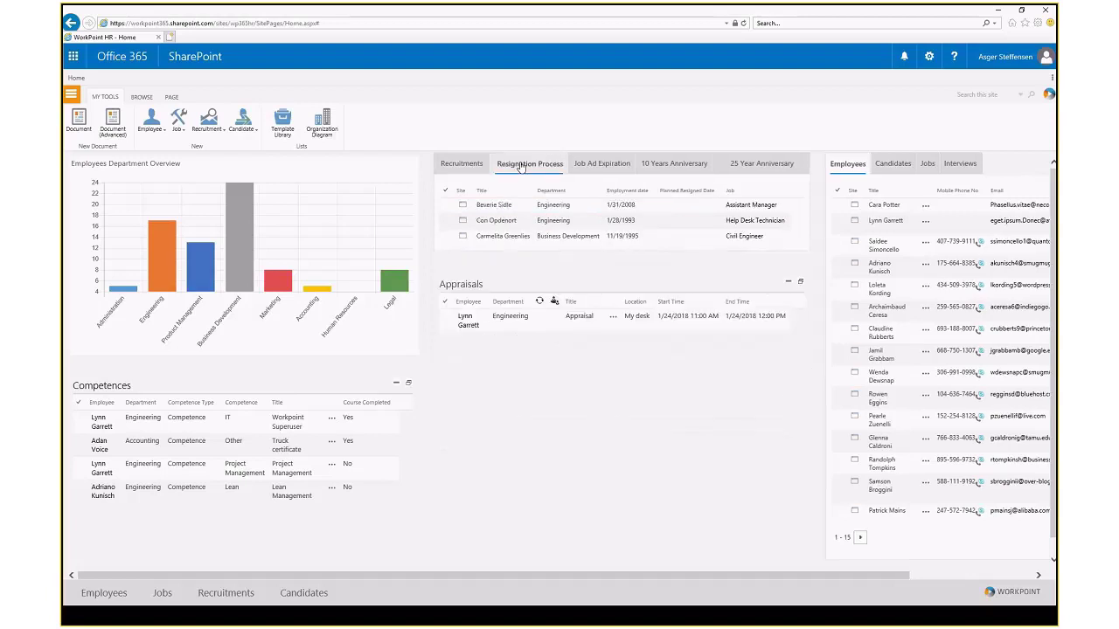
{"action": "left_click", "coordinate": [601, 165]}
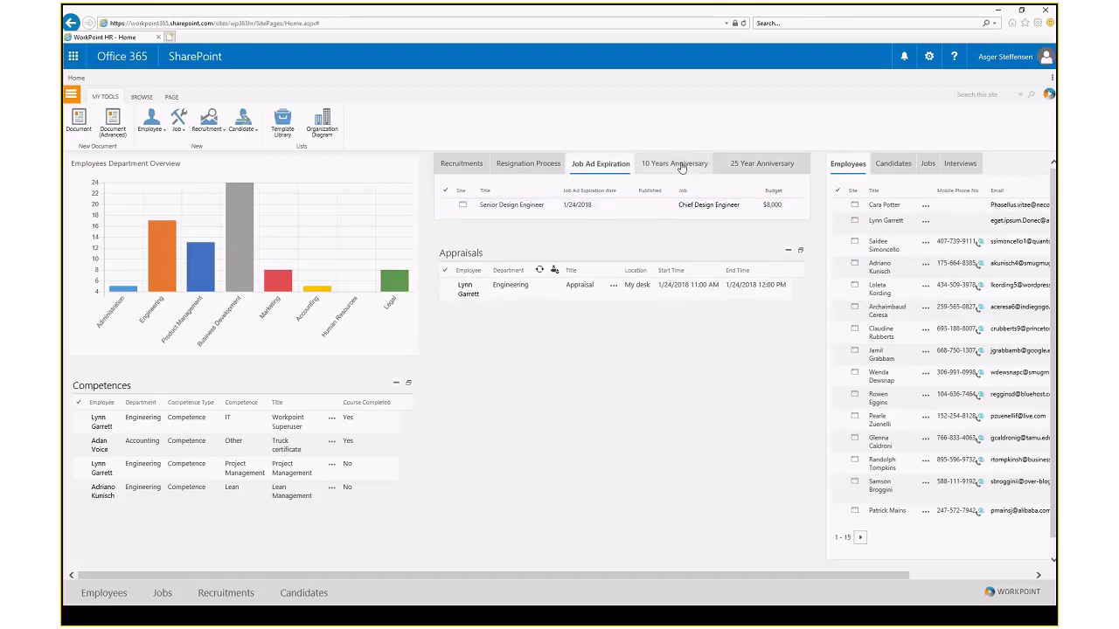
{"action": "left_click", "coordinate": [465, 165]}
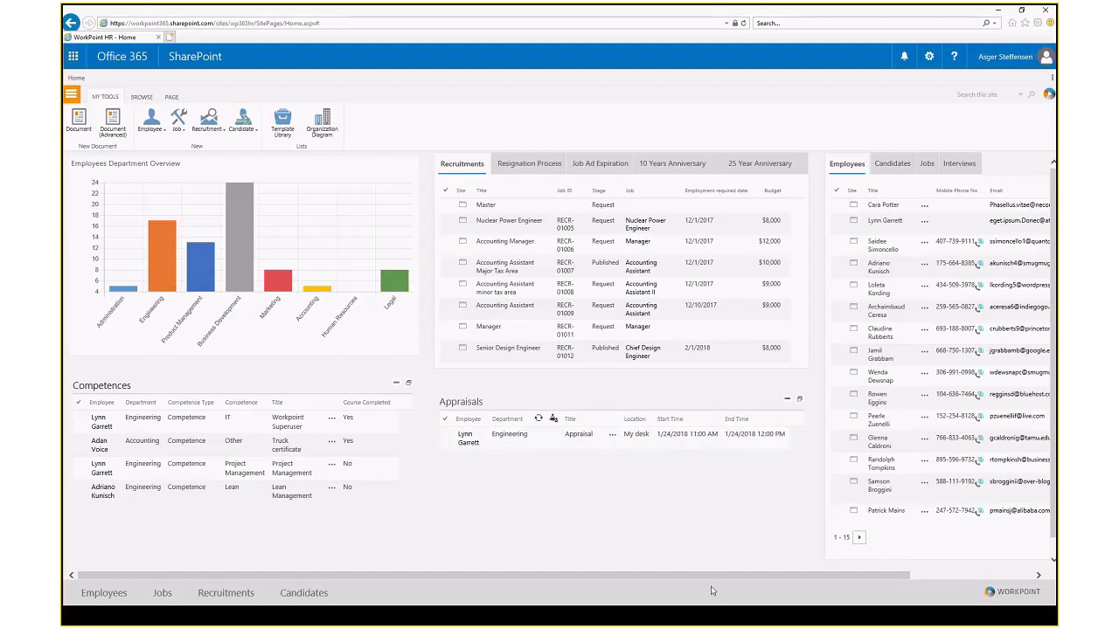
Review the dashboard's Candidates, Jobs and Interviews lists and return to the Employees list
{"action": "left_click_drag", "start_coordinate": [718, 577], "coordinate": [853, 595]}
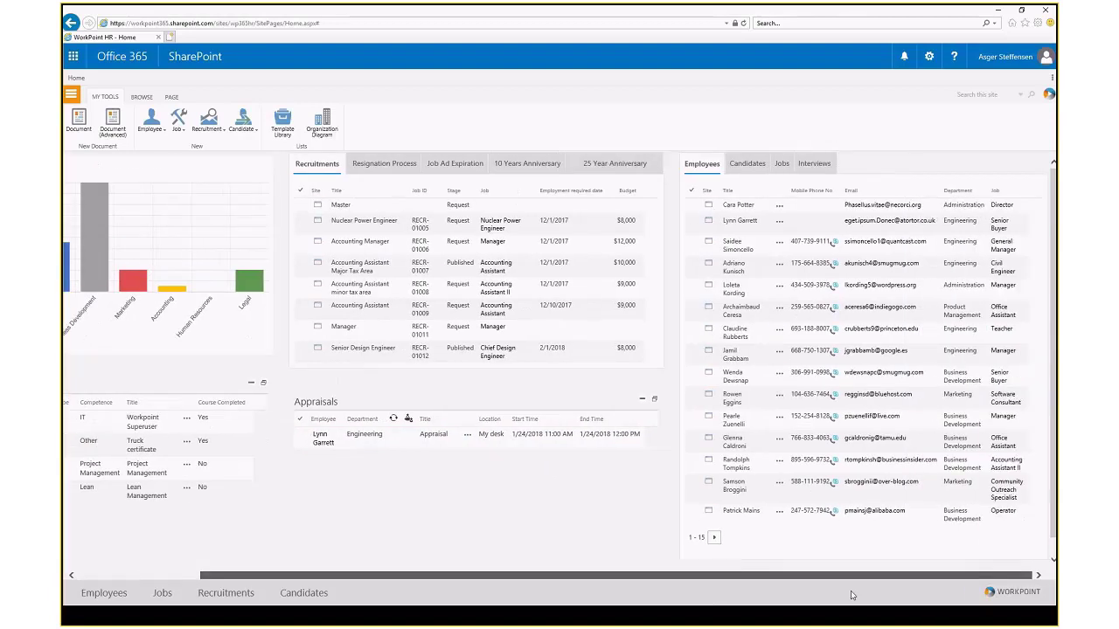
{"action": "left_click", "coordinate": [749, 163]}
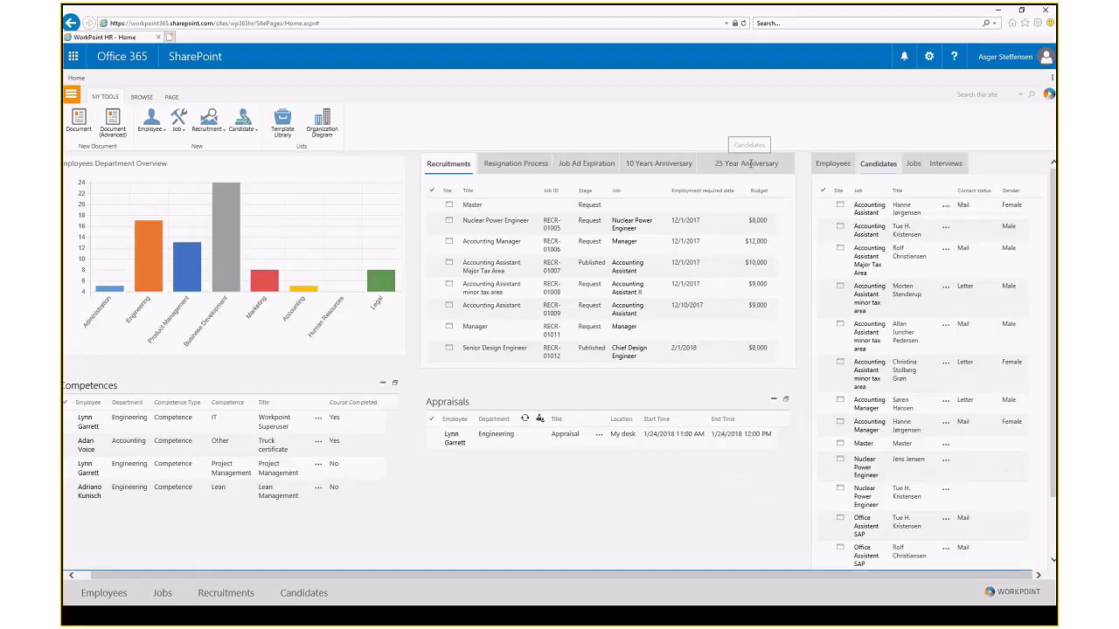
{"action": "left_click", "coordinate": [912, 165]}
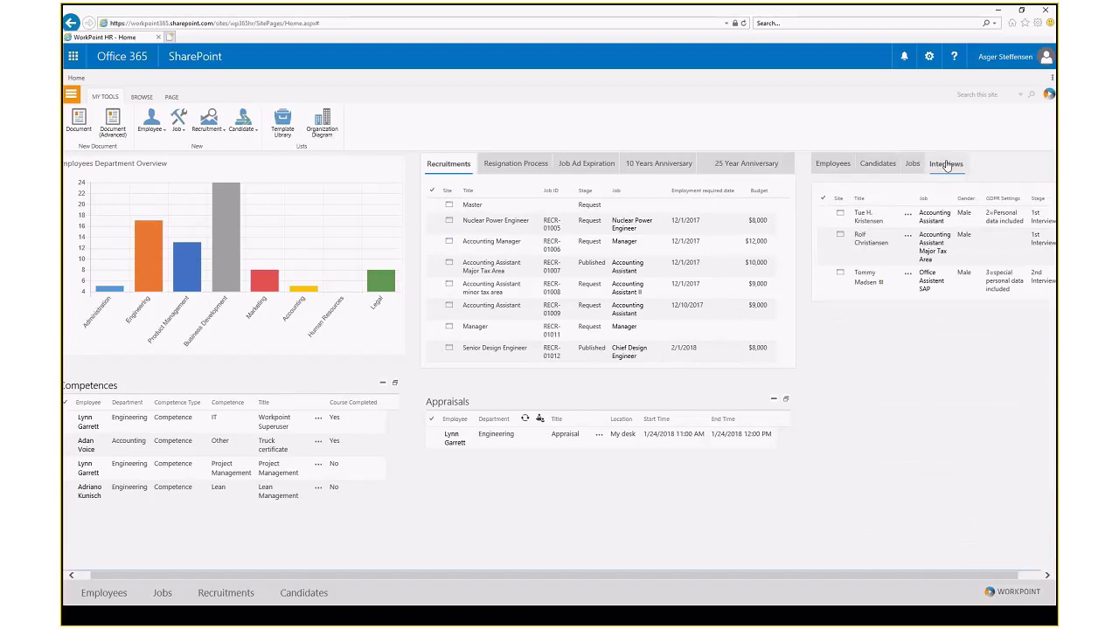
{"action": "left_click", "coordinate": [915, 166]}
{"action": "left_click", "coordinate": [846, 165]}
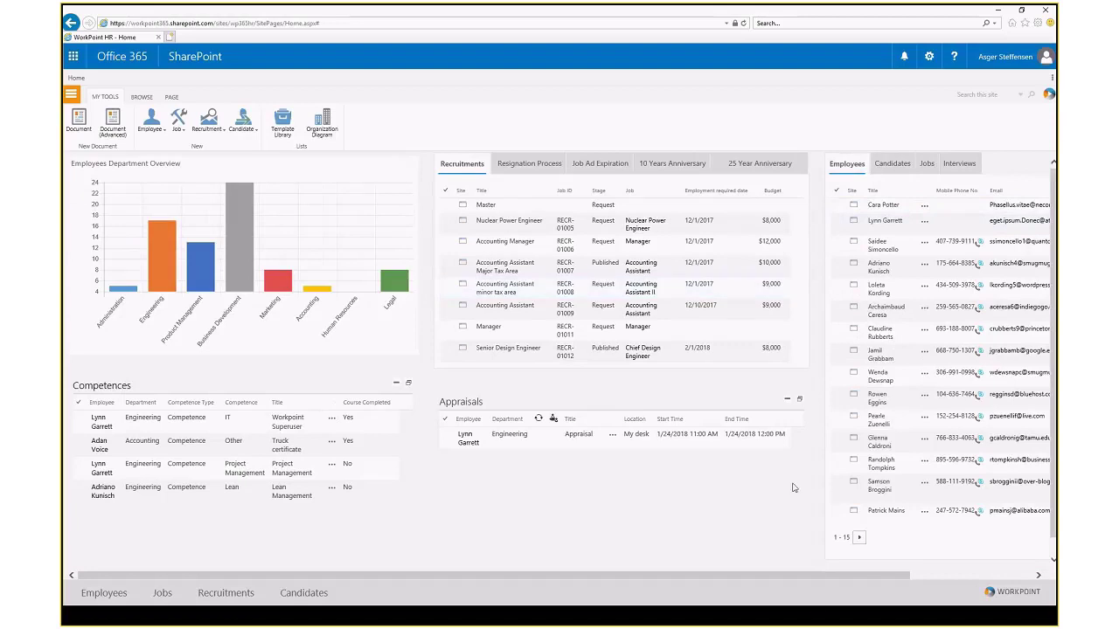
Check which entity types the WorkPoint Express search offers, and close Express again
{"action": "left_click_drag", "start_coordinate": [808, 575], "coordinate": [927, 571]}
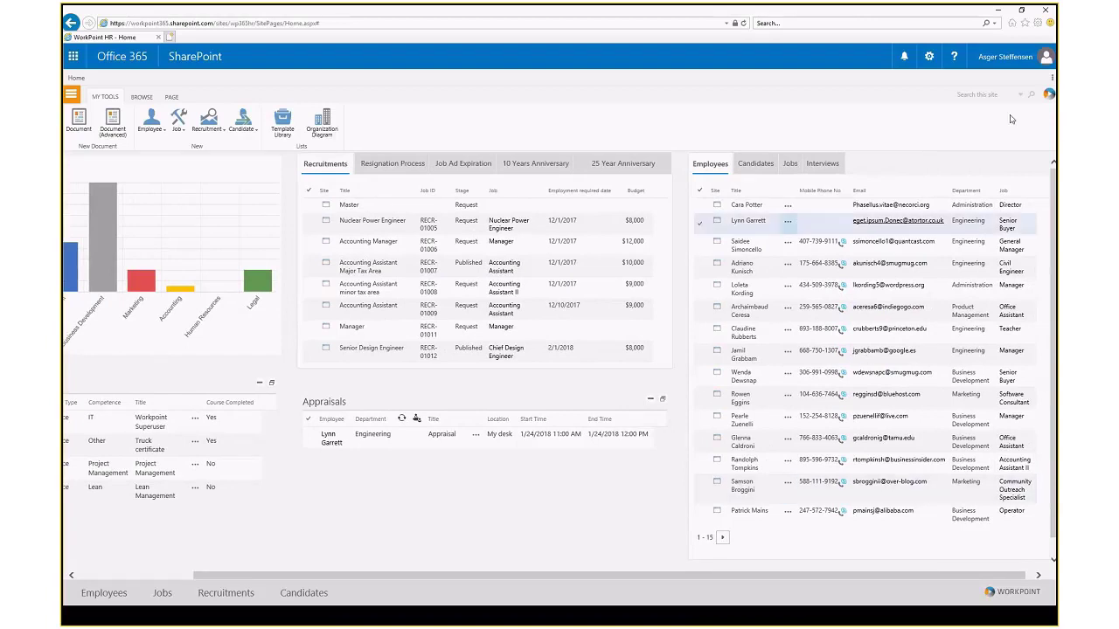
{"action": "left_click", "coordinate": [1049, 93]}
{"action": "left_click", "coordinate": [936, 138]}
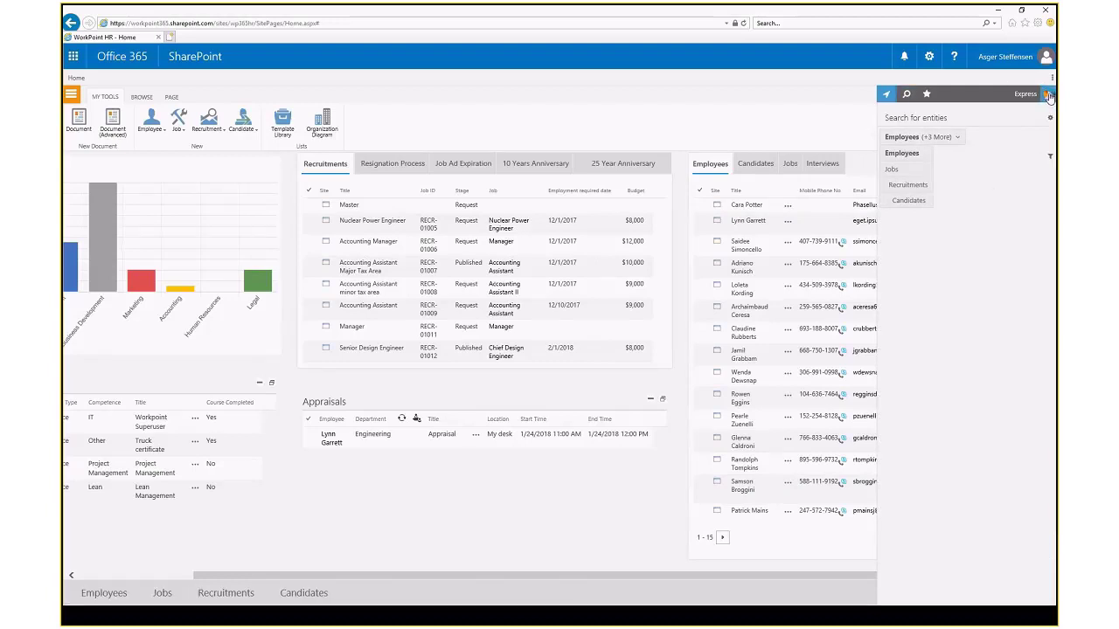
{"action": "left_click", "coordinate": [1049, 96]}
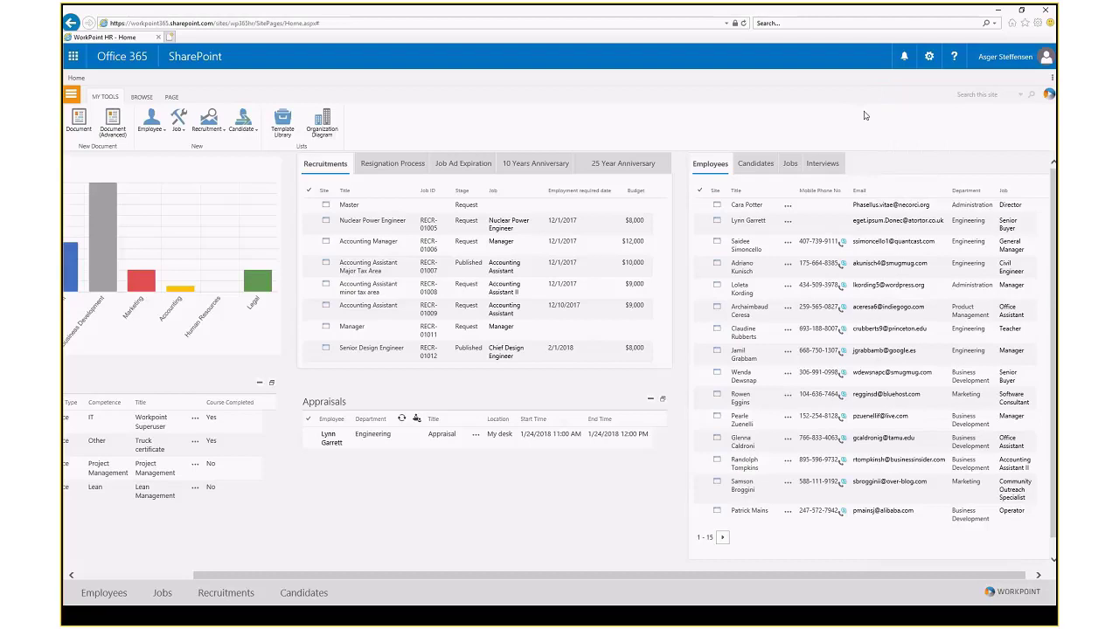
Open the site of the second employee in the Employees list, review the absence, competences, resume and appraisals records, and return to the home page
{"action": "left_click", "coordinate": [716, 225]}
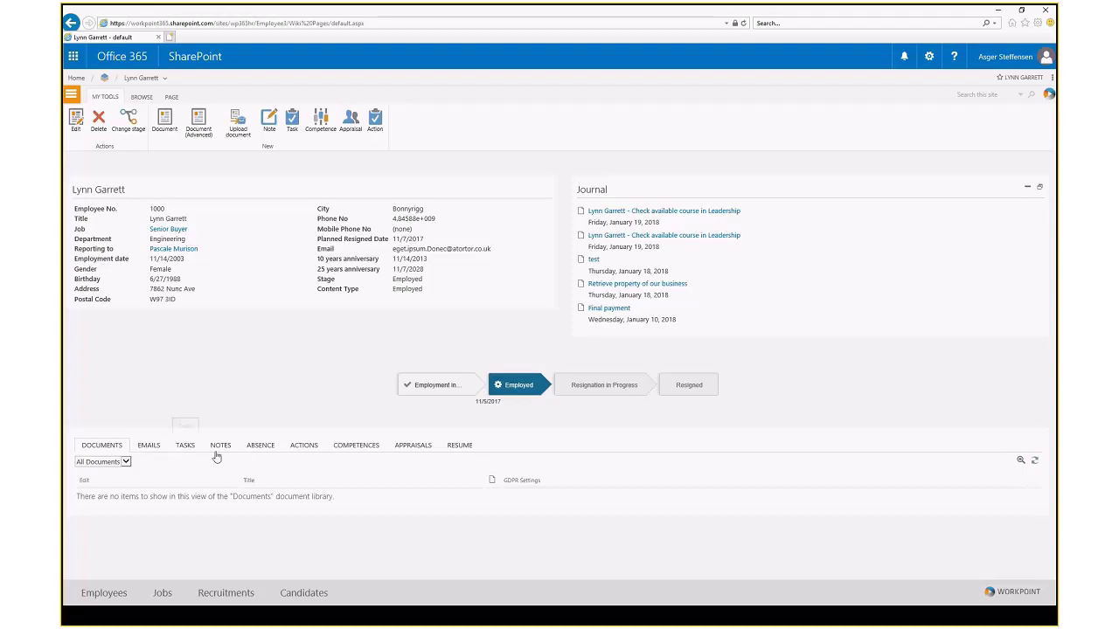
{"action": "left_click", "coordinate": [262, 449]}
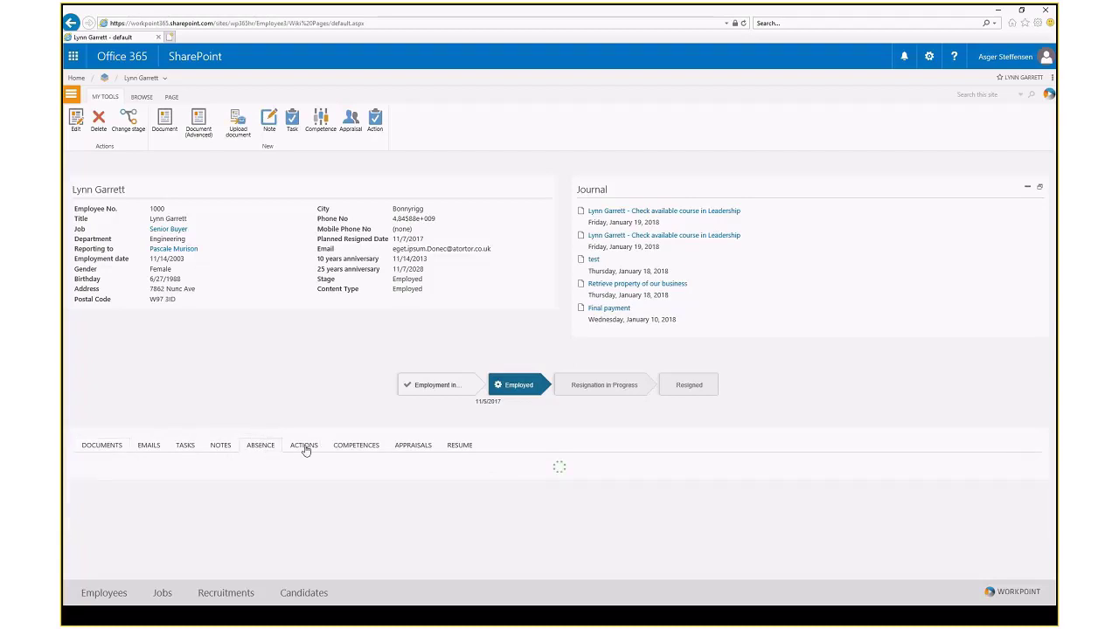
{"action": "left_click", "coordinate": [358, 447]}
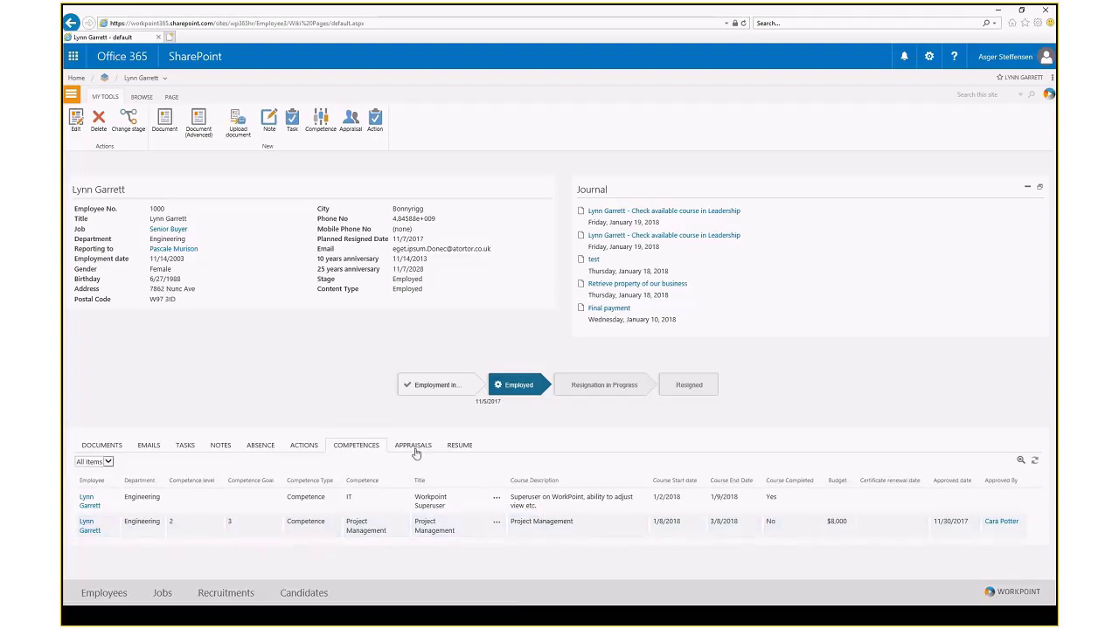
{"action": "left_click", "coordinate": [457, 448]}
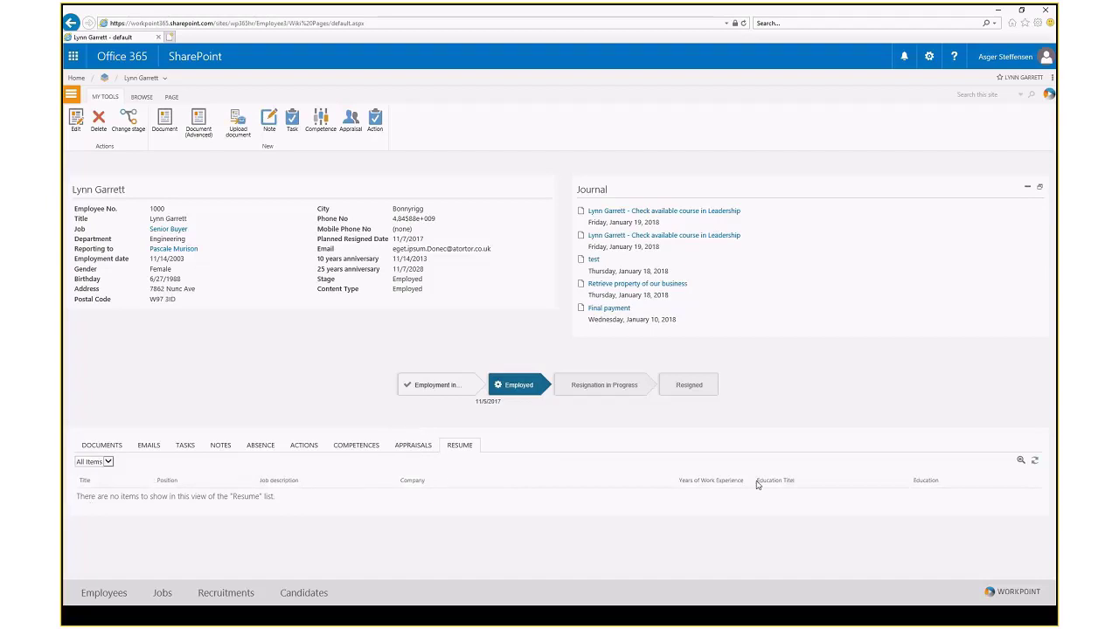
{"action": "left_click", "coordinate": [407, 447]}
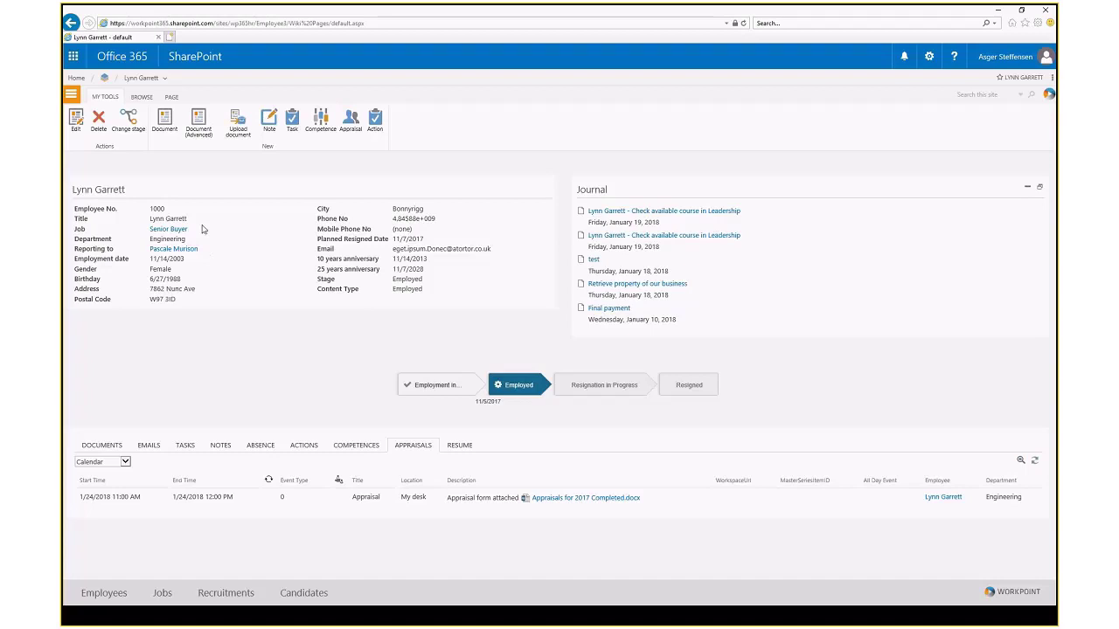
{"action": "left_click", "coordinate": [74, 80]}
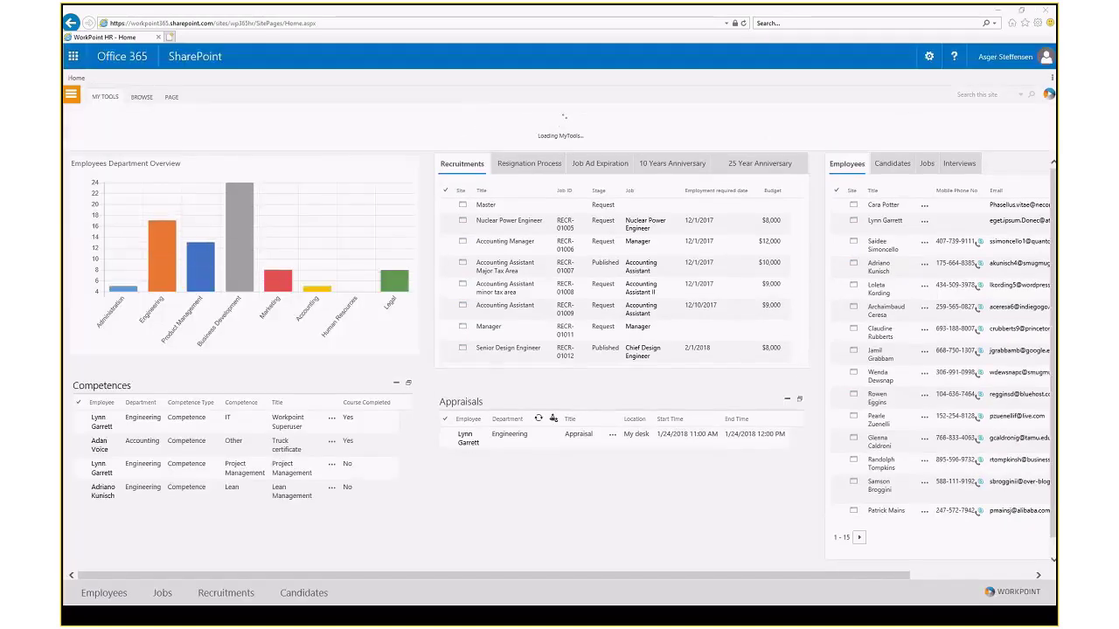
Switch to Outlook, search the HR Employees entities by partial first name, and expand the matching female engineering employee's contents
{"action": "key", "text": "alt+Tab"}
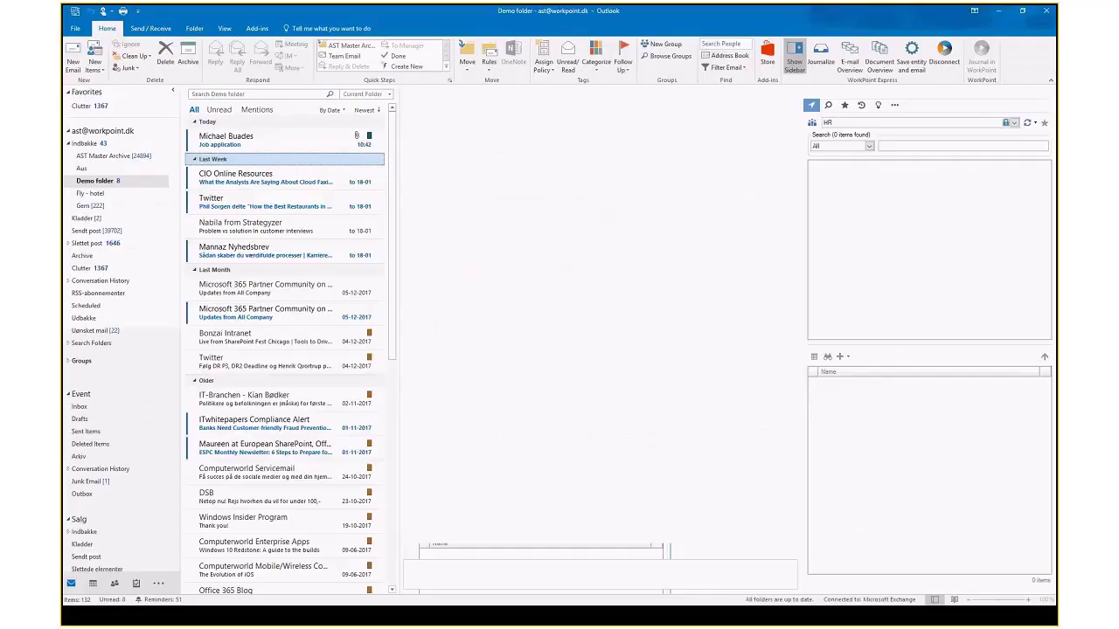
{"action": "left_click", "coordinate": [869, 146]}
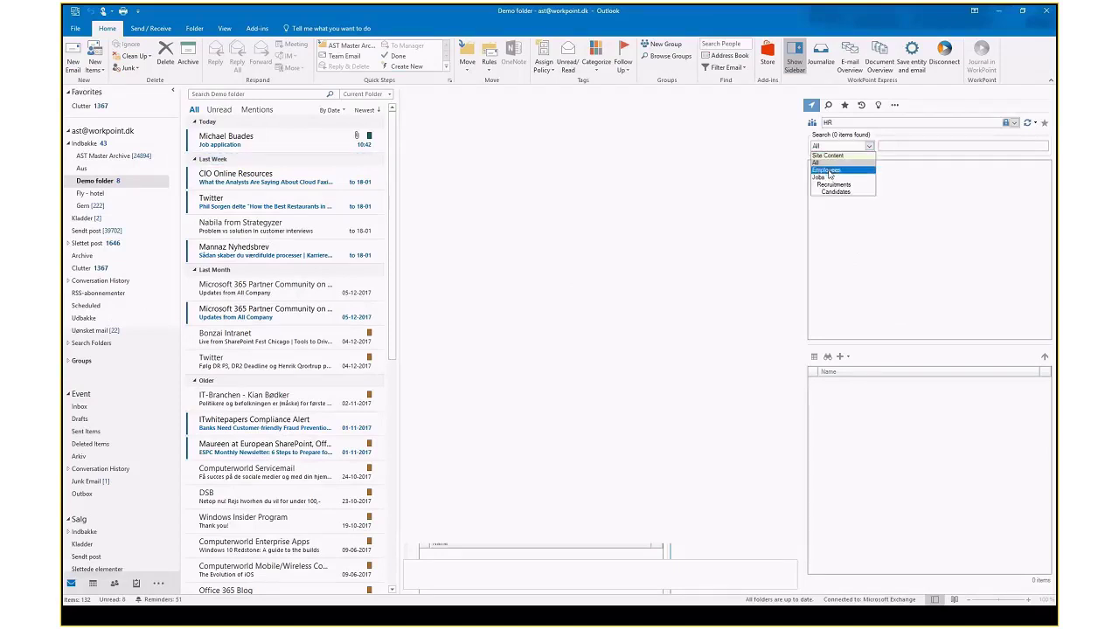
{"action": "left_click", "coordinate": [829, 171]}
{"action": "left_click", "coordinate": [913, 146]}
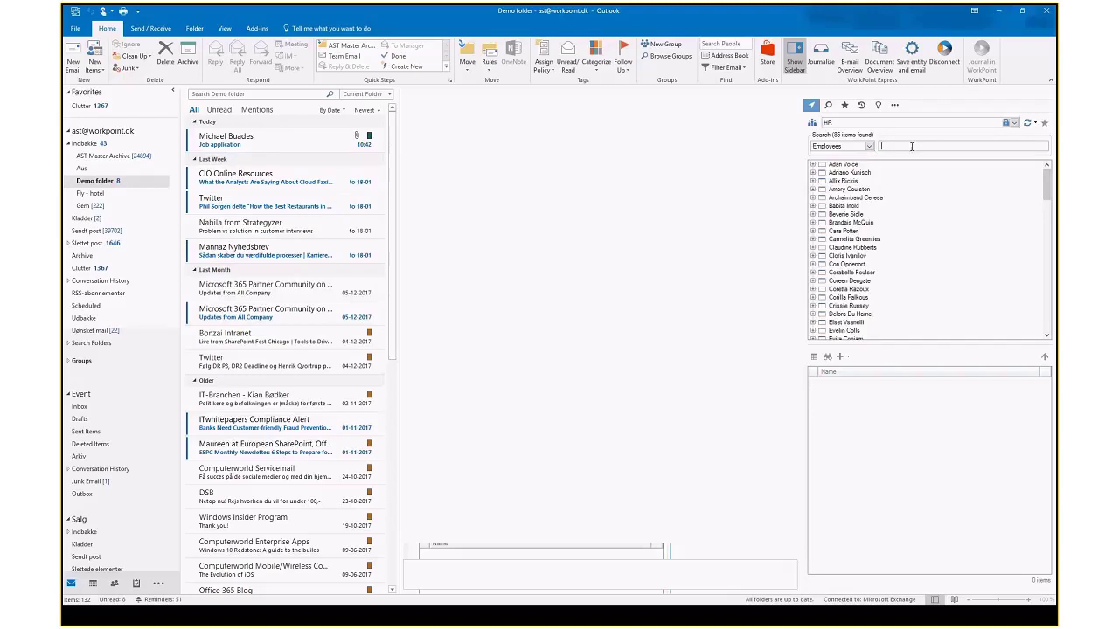
{"action": "type", "text": "lyn"}
{"action": "double_click", "coordinate": [857, 166]}
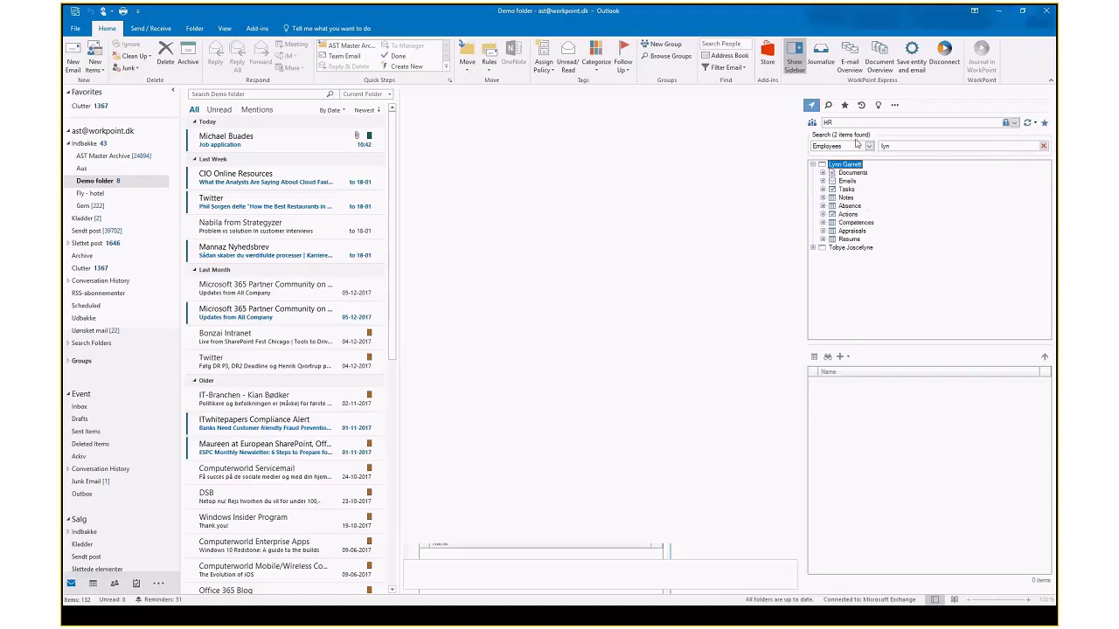
Check the other entity types available for searching and clear the employee name search
{"action": "left_click", "coordinate": [869, 147]}
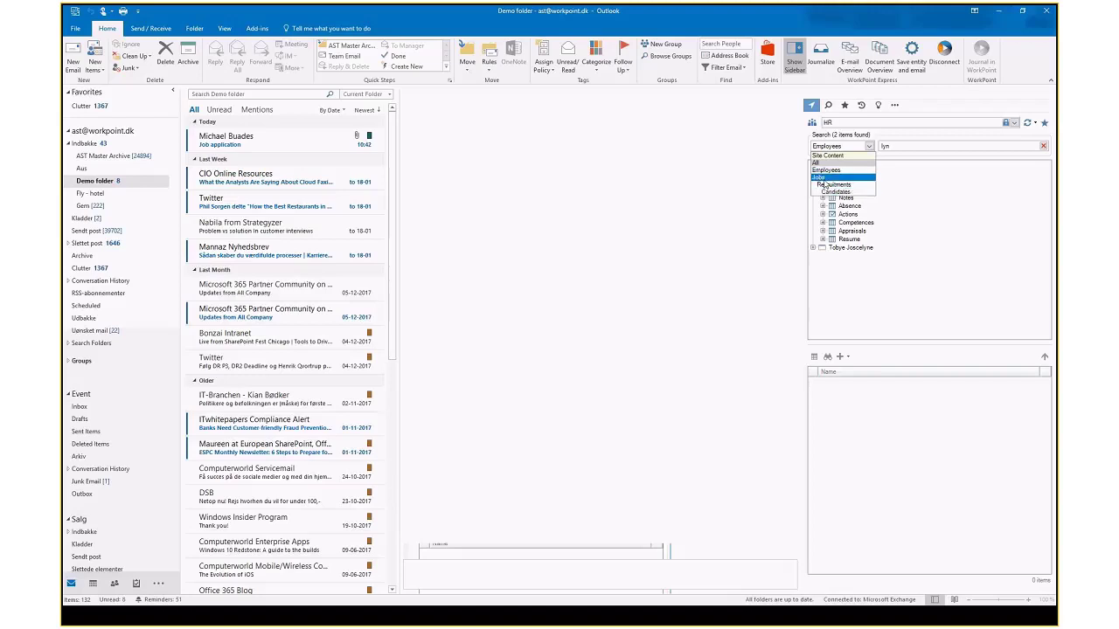
{"action": "left_click", "coordinate": [917, 146]}
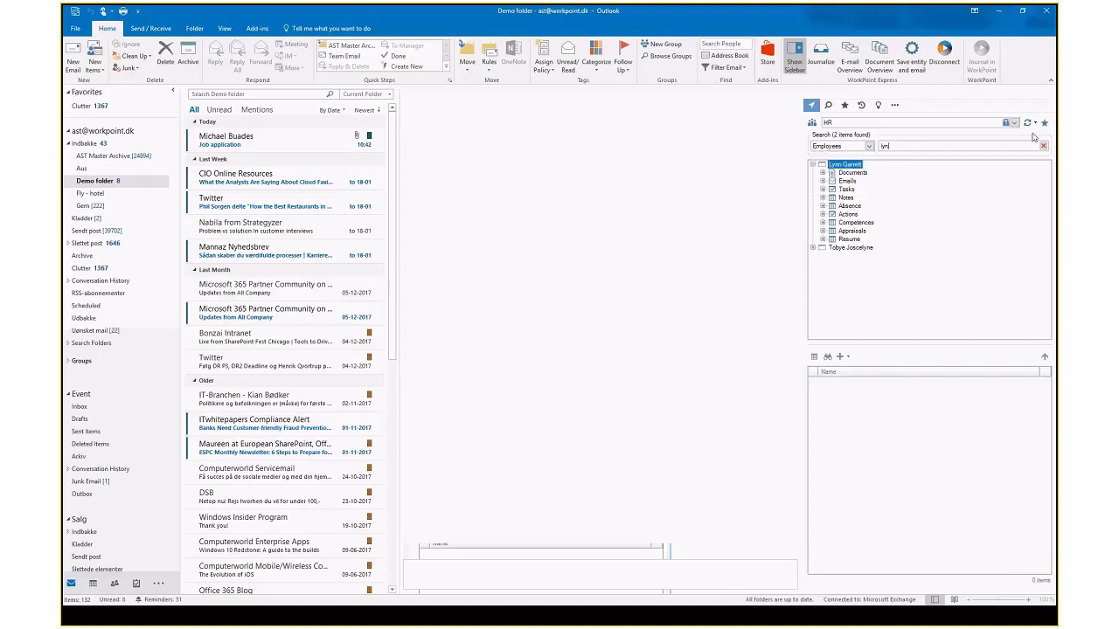
{"action": "left_click", "coordinate": [1043, 146]}
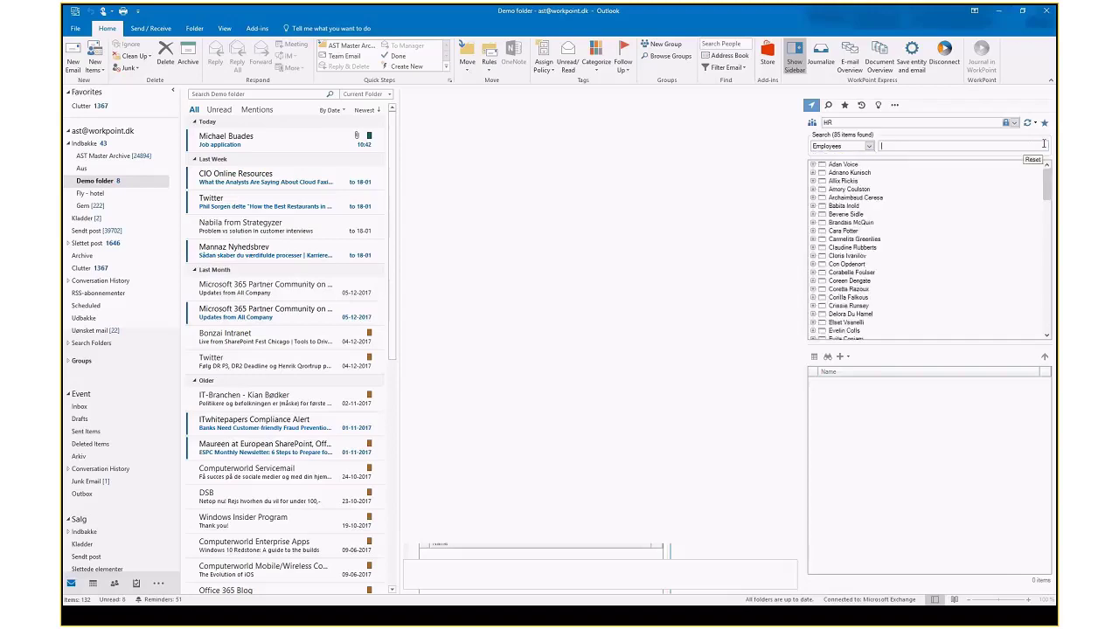
Switch back to the WorkPoint HR site in the browser and search the Jobs entities for "nuclea" in Express
{"action": "key", "text": "alt+Tab"}
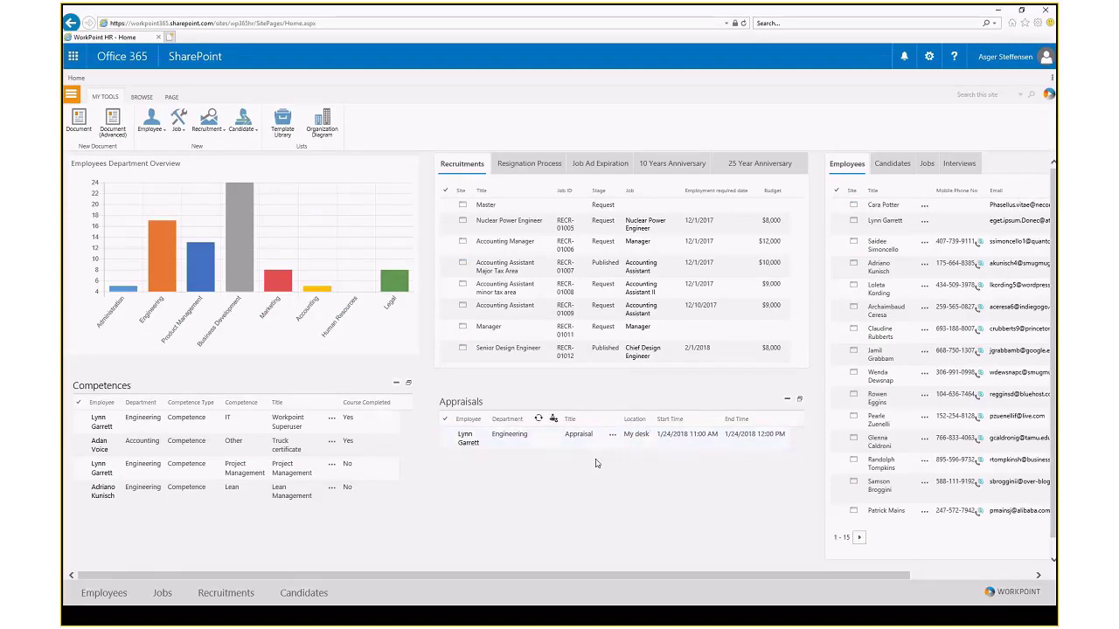
{"action": "left_click", "coordinate": [1049, 95]}
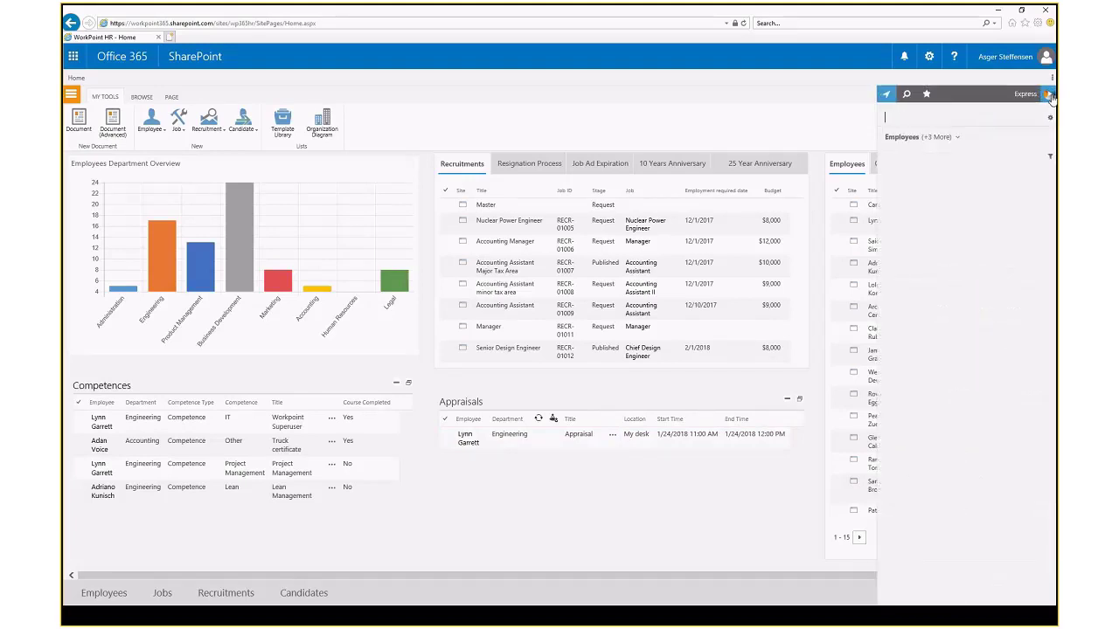
{"action": "type", "text": "nuclea"}
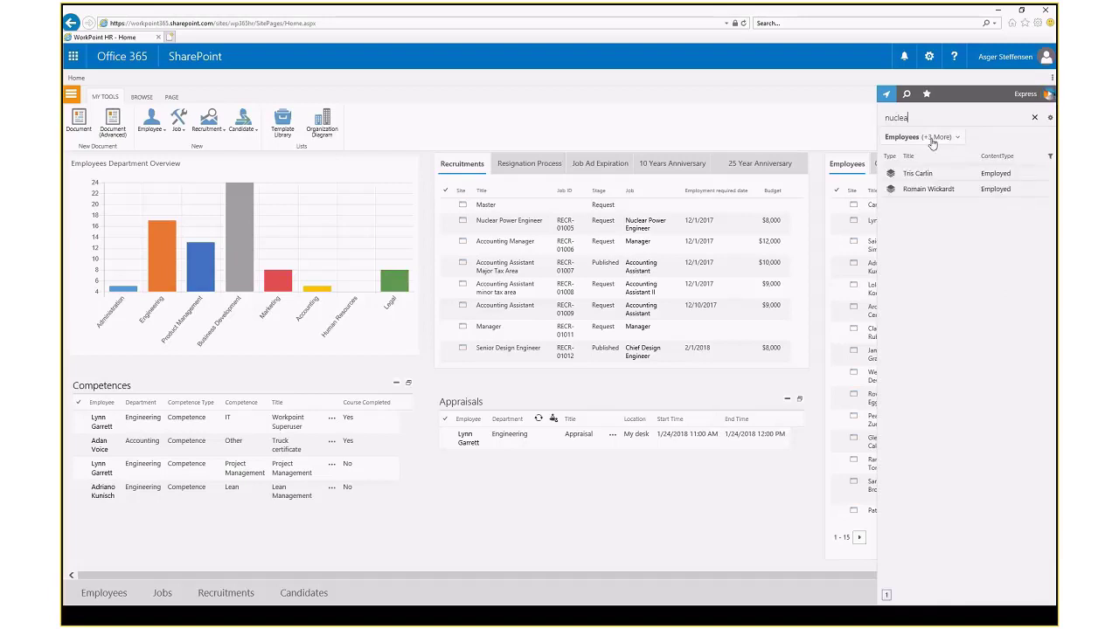
{"action": "left_click", "coordinate": [920, 137]}
{"action": "left_click", "coordinate": [905, 170]}
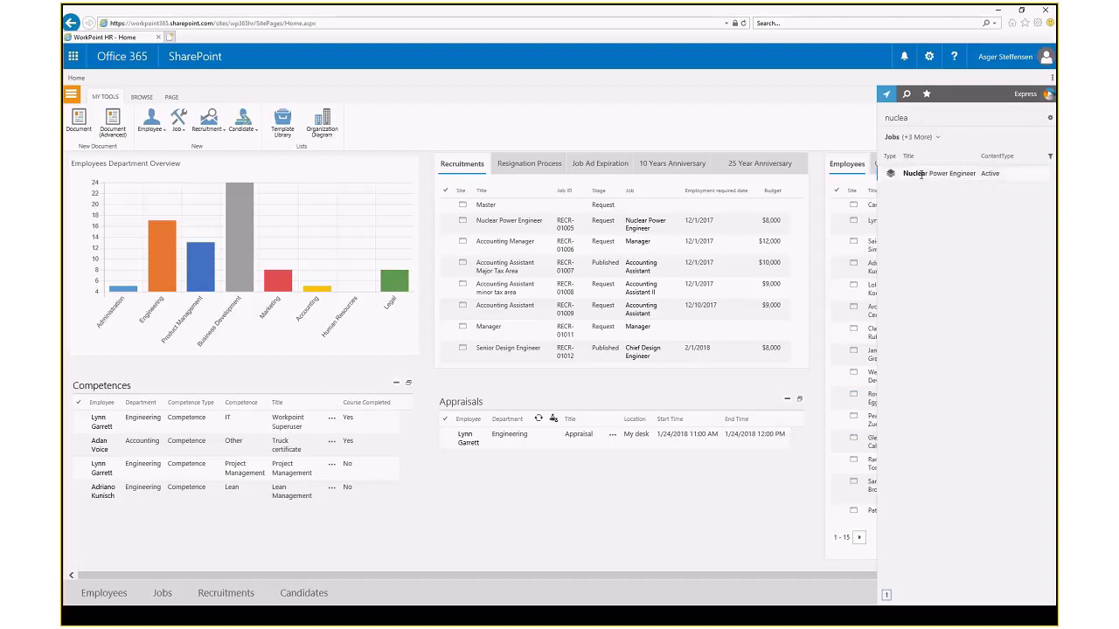
Open the Nuclear Power Engineer job site from the search result and view its related recruitments and employees
{"action": "left_click", "coordinate": [921, 175]}
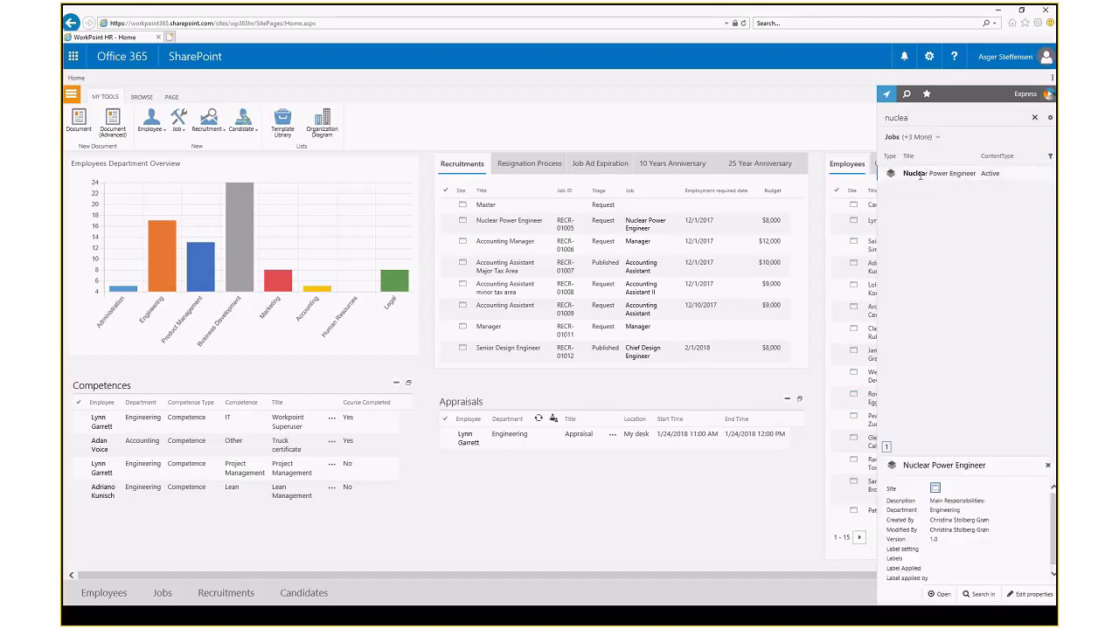
{"action": "left_click", "coordinate": [935, 490]}
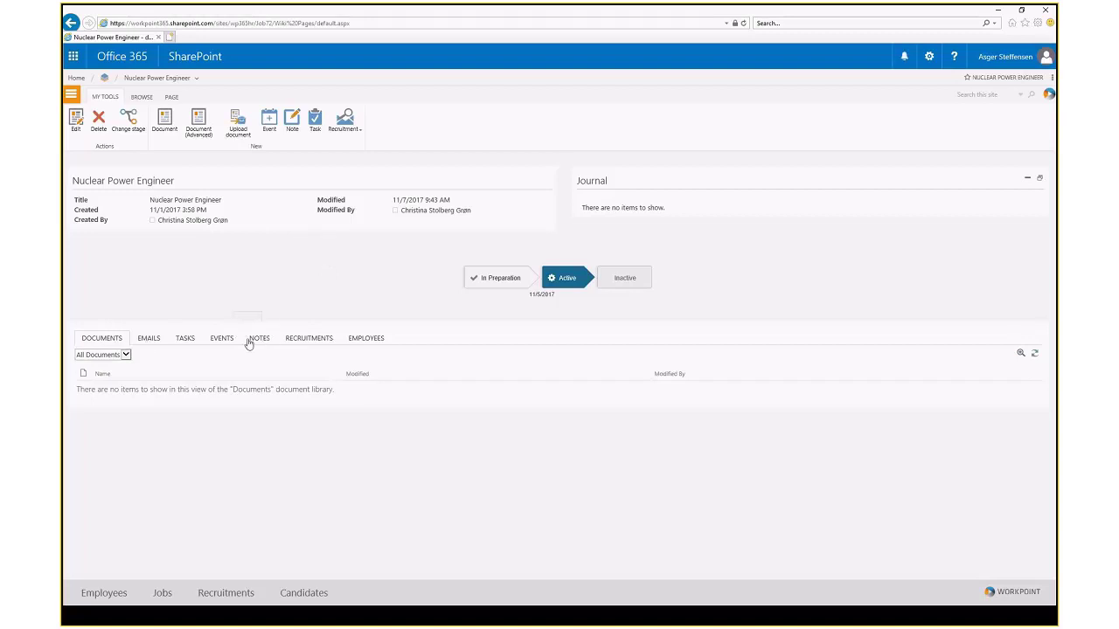
{"action": "left_click", "coordinate": [316, 342]}
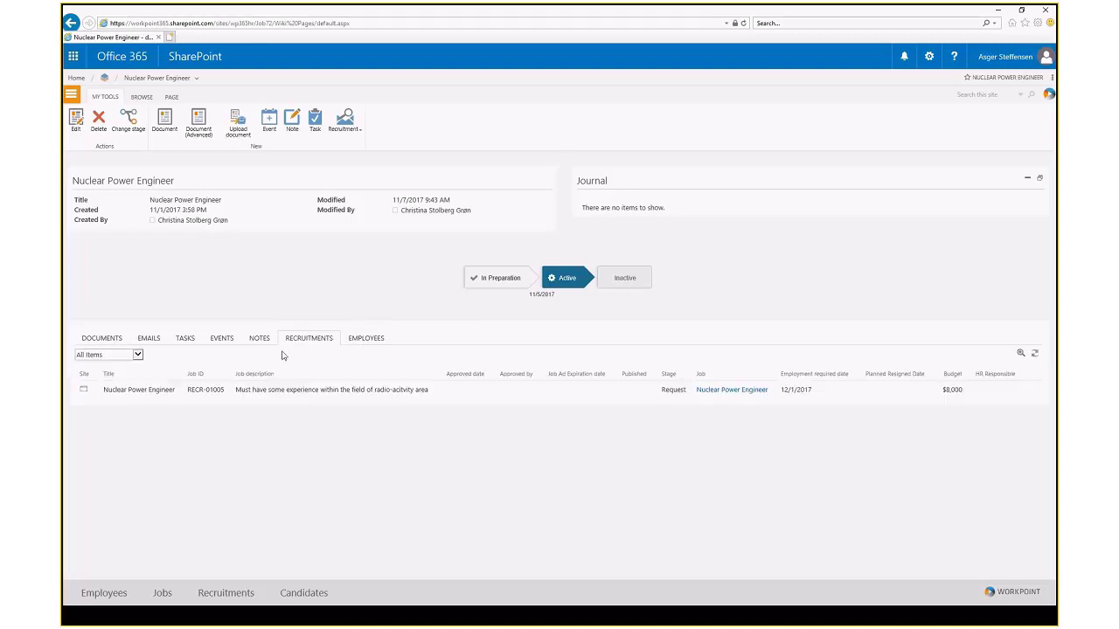
{"action": "left_click", "coordinate": [362, 340]}
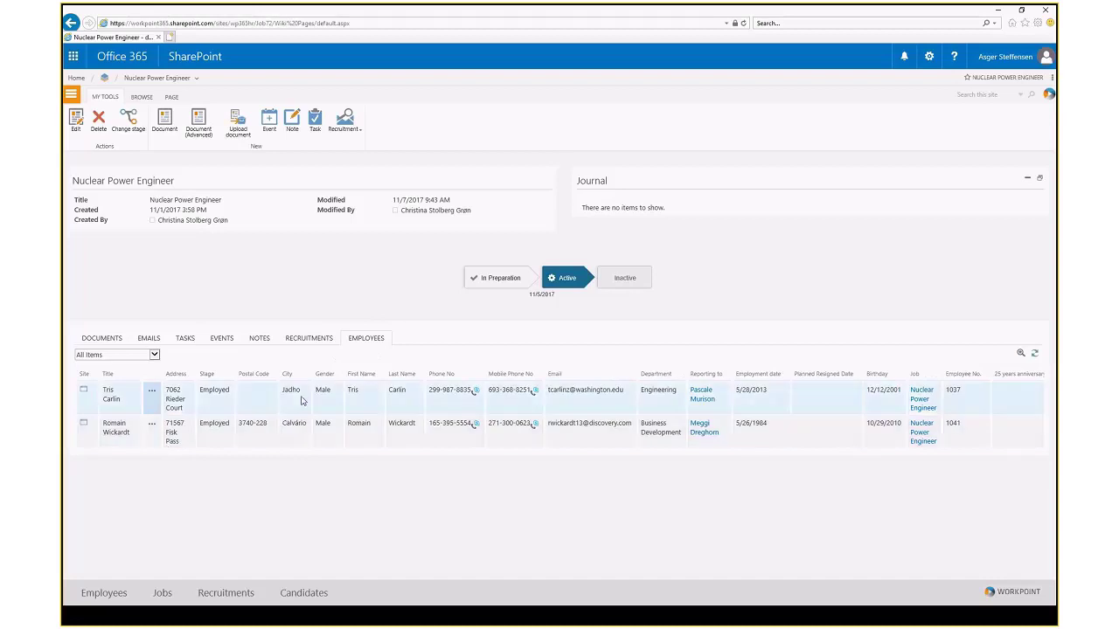
Open the job's related Nuclear Power Engineer recruitment site and choose Approved as its new stage
{"action": "left_click", "coordinate": [313, 340]}
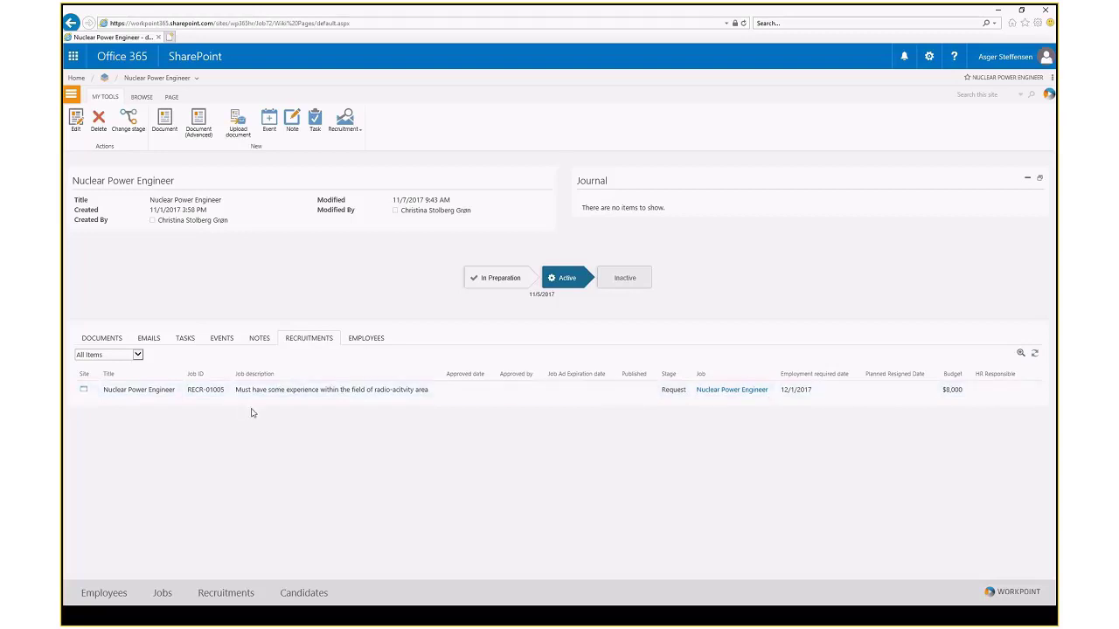
{"action": "left_click", "coordinate": [83, 394]}
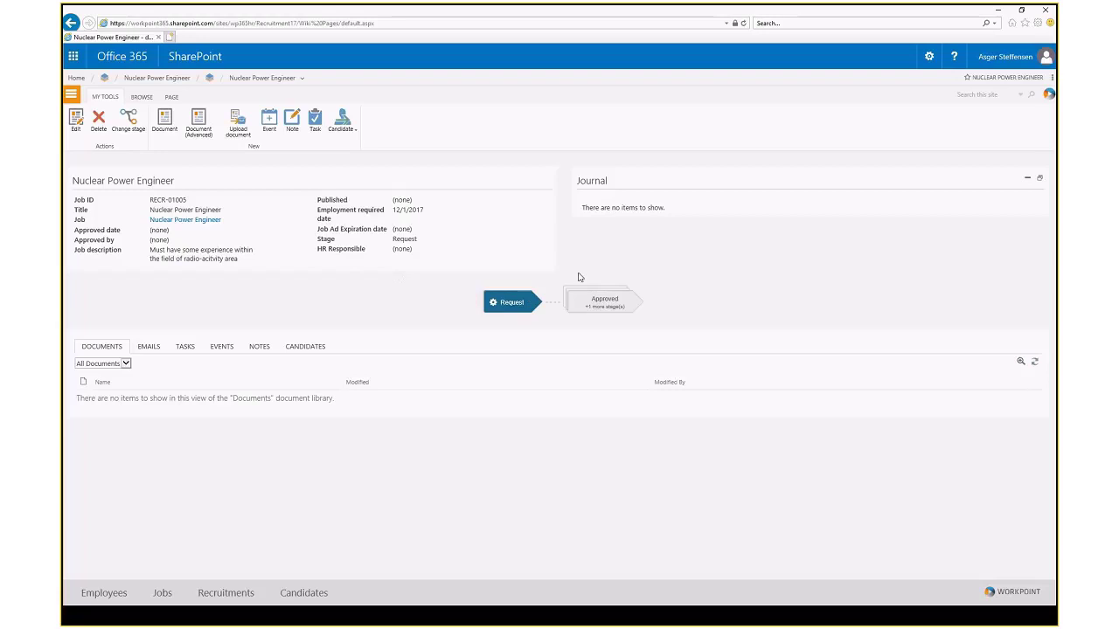
{"action": "left_click", "coordinate": [591, 302]}
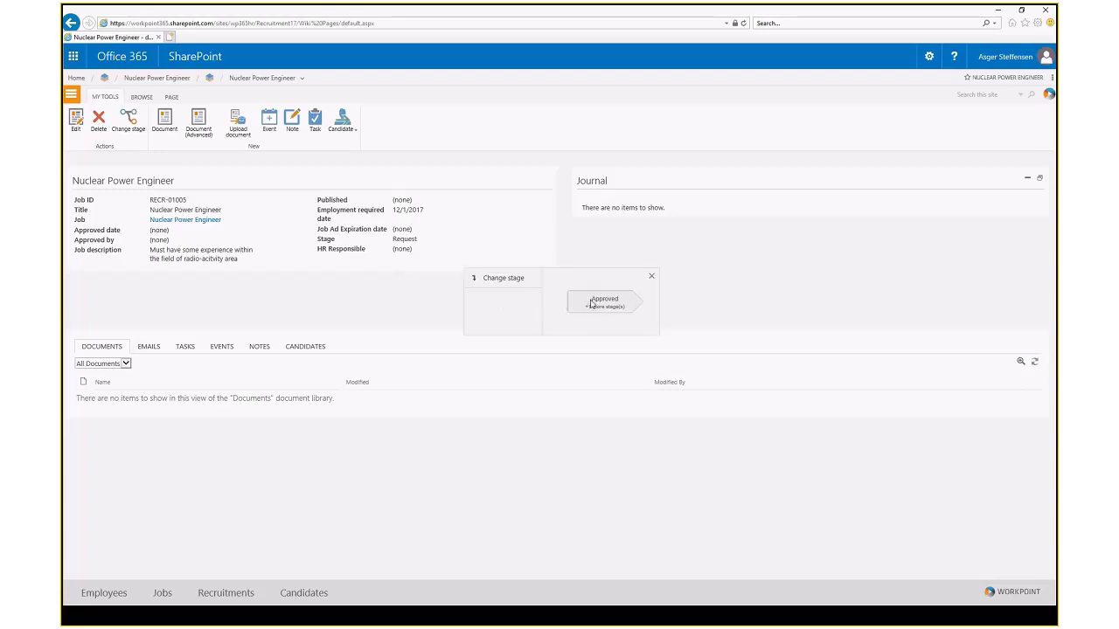
{"action": "left_click", "coordinate": [502, 281]}
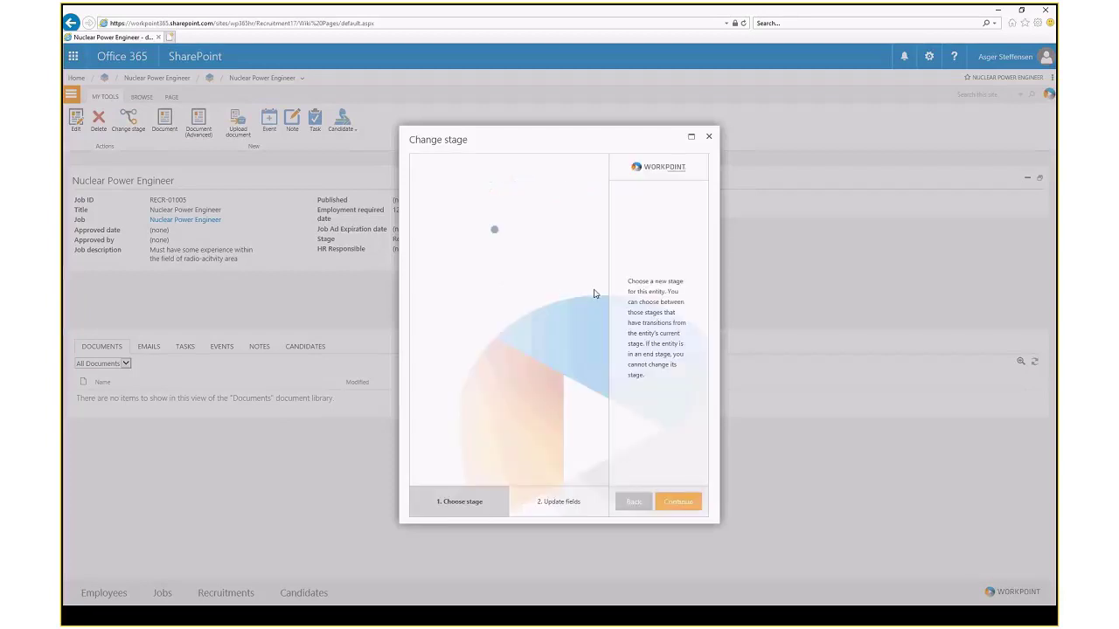
{"action": "left_click", "coordinate": [417, 325]}
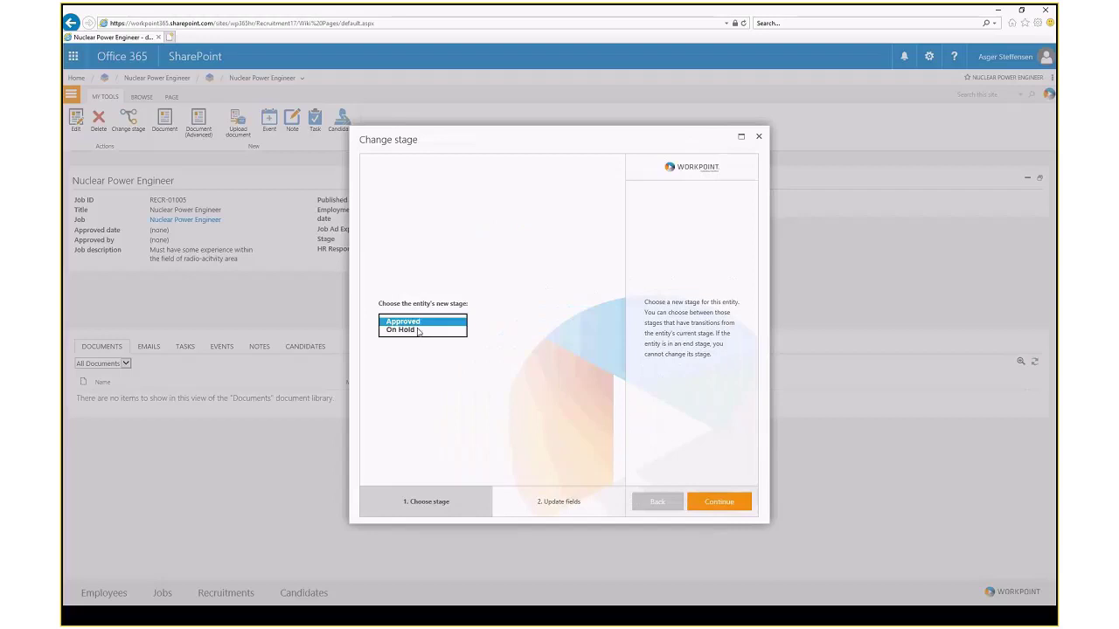
{"action": "left_click", "coordinate": [549, 319]}
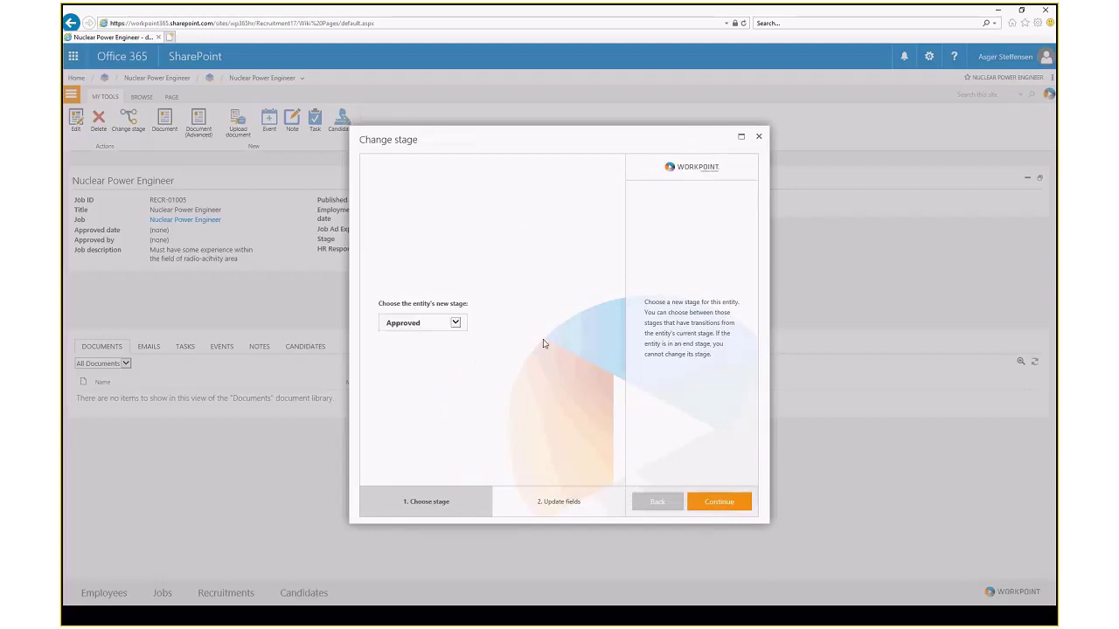
{"action": "left_click", "coordinate": [717, 504]}
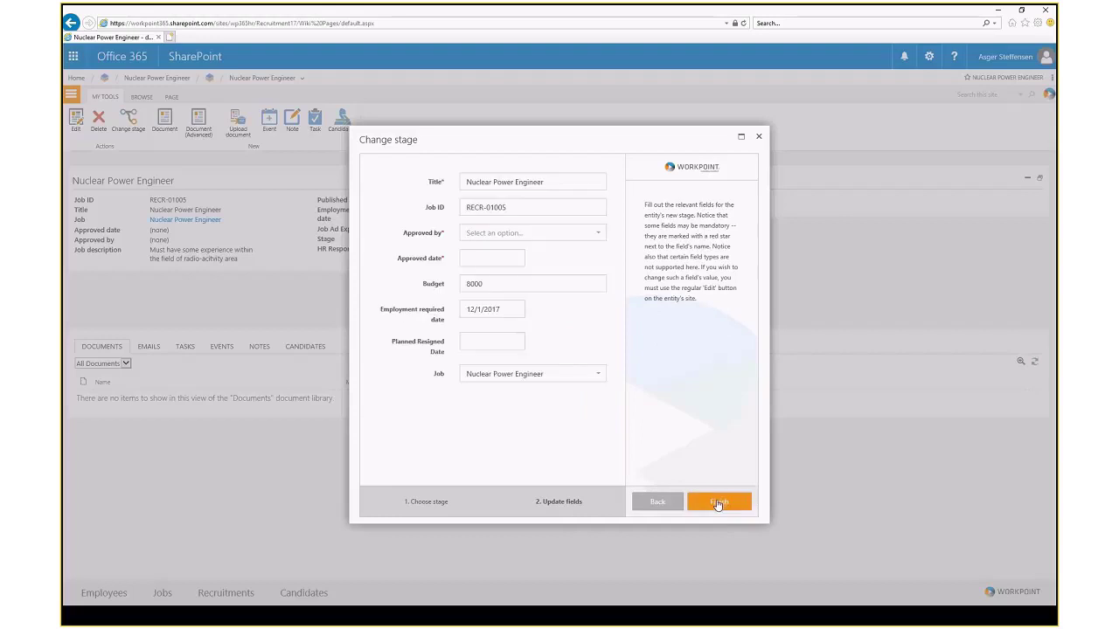
Set the recruitment's approved date to 1/22/18, pick an approver from the employees, and finish the stage change
{"action": "left_click", "coordinate": [471, 263]}
{"action": "left_click", "coordinate": [480, 351]}
{"action": "left_click", "coordinate": [714, 507]}
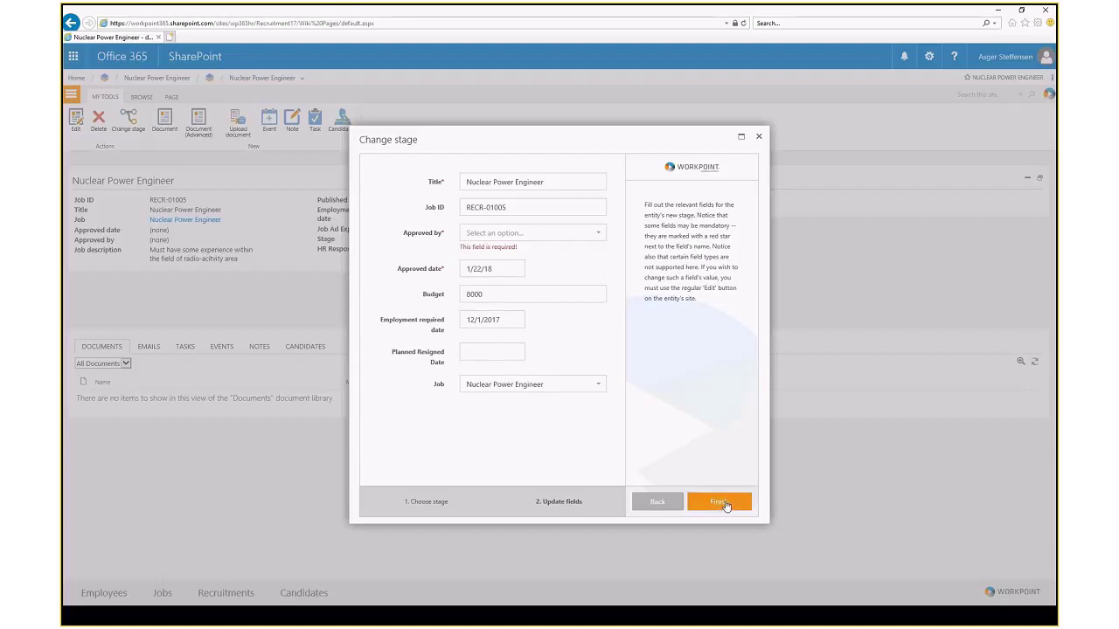
{"action": "left_click", "coordinate": [464, 351]}
{"action": "left_click", "coordinate": [624, 356]}
{"action": "left_click", "coordinate": [492, 233]}
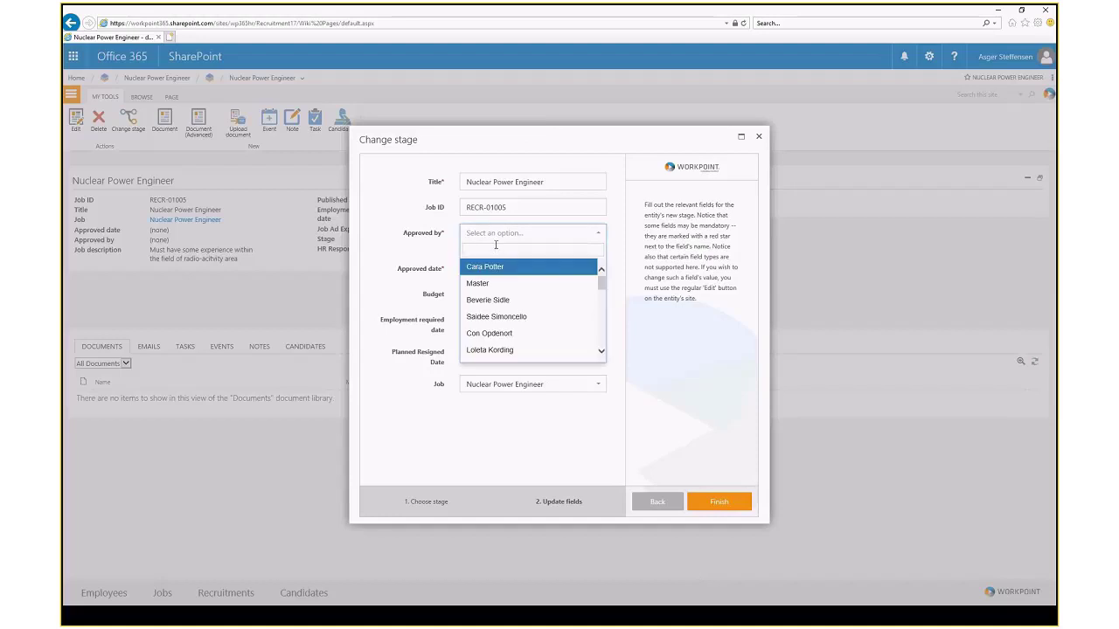
{"action": "left_click", "coordinate": [524, 316]}
{"action": "left_click", "coordinate": [718, 504]}
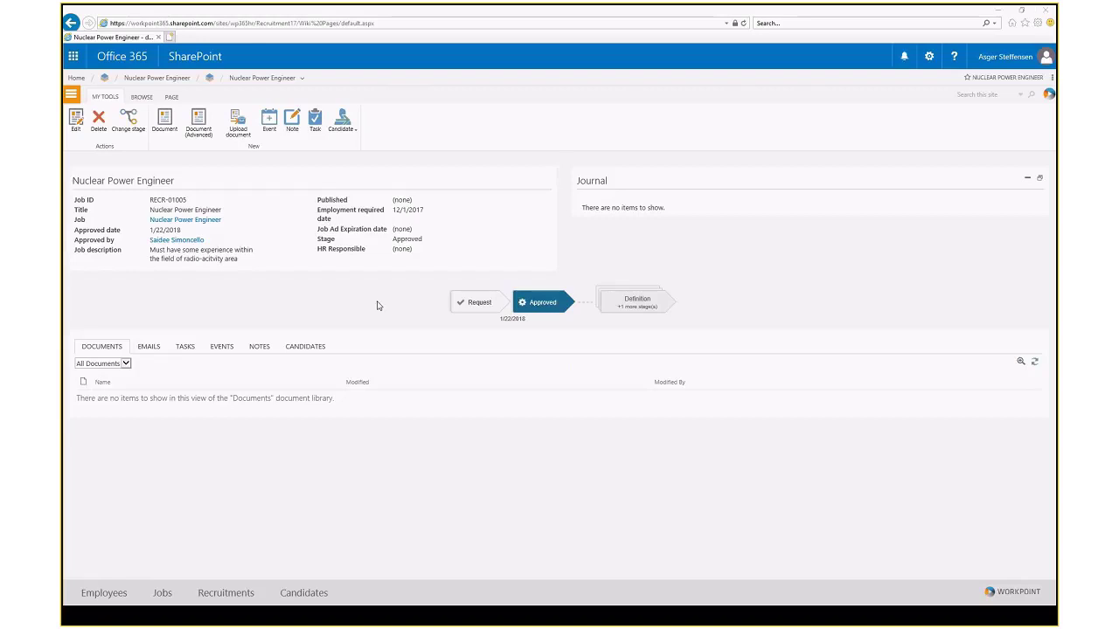
Switch to Outlook, open the "Job application" email, and list the HR Recruitments entities
{"action": "key", "text": "alt+Tab"}
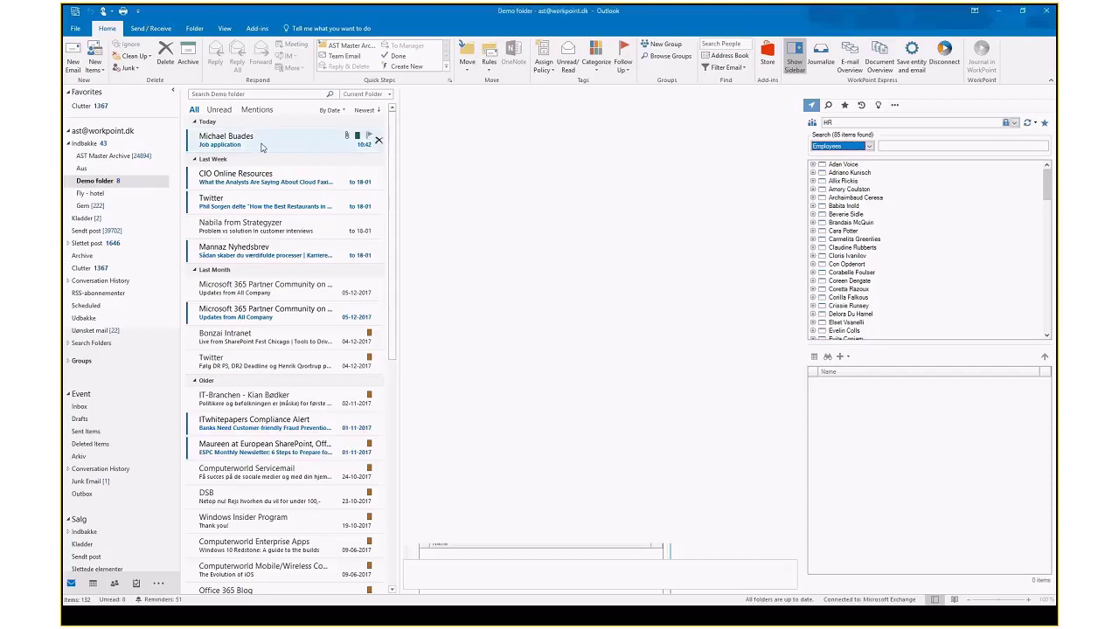
{"action": "left_click", "coordinate": [258, 149]}
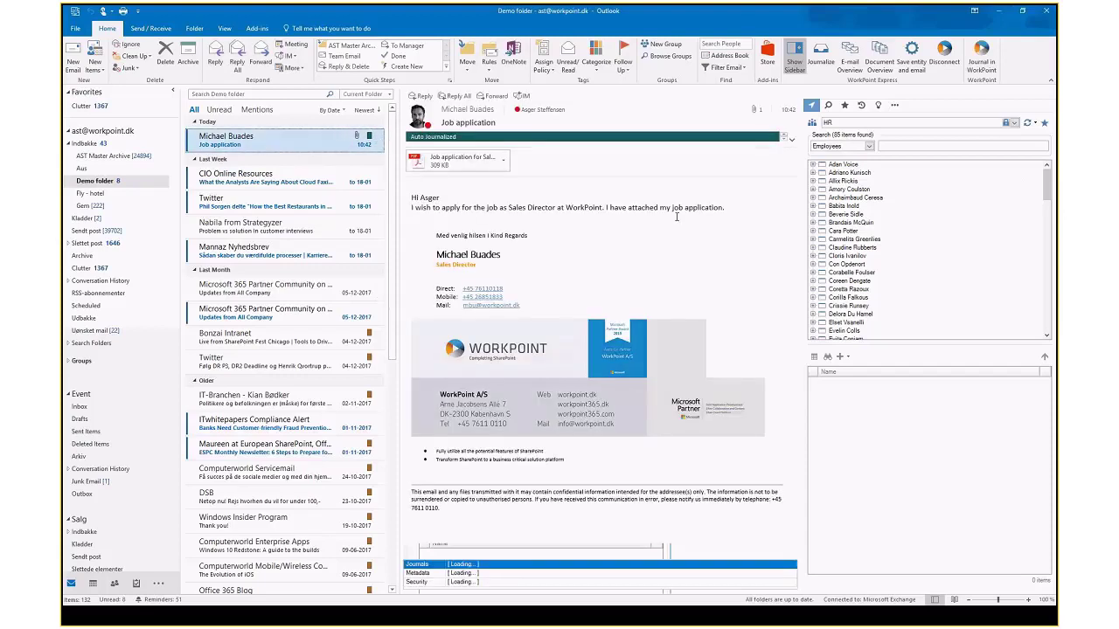
{"action": "left_click", "coordinate": [870, 148]}
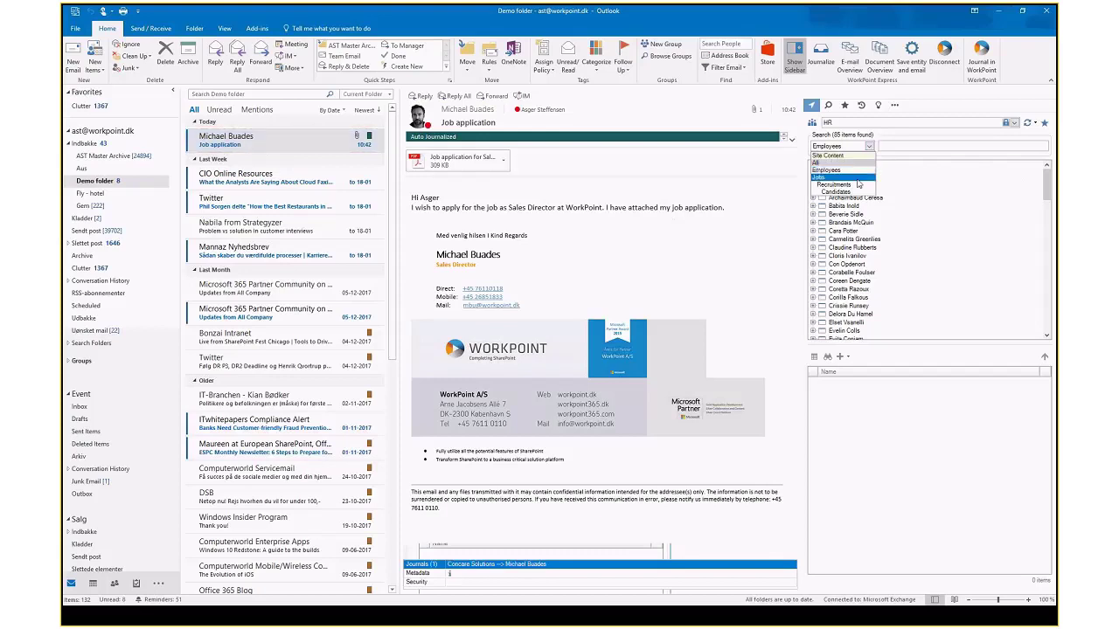
{"action": "left_click", "coordinate": [839, 175]}
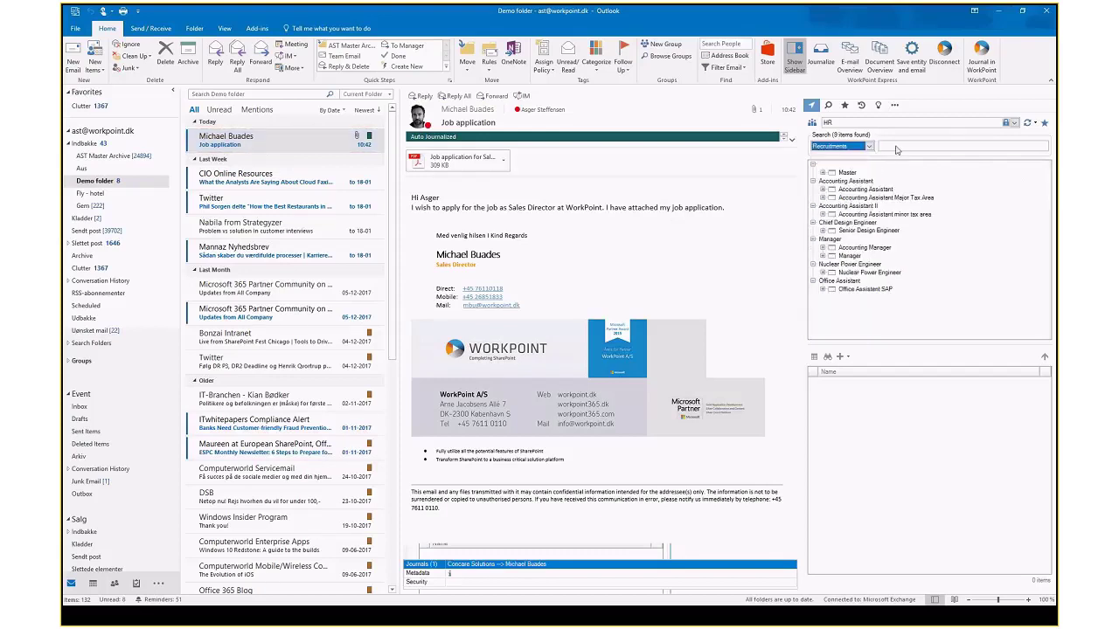
Expand the Nuclear Power Engineer recruitment and its Candidates in the entity tree
{"action": "left_click", "coordinate": [852, 265]}
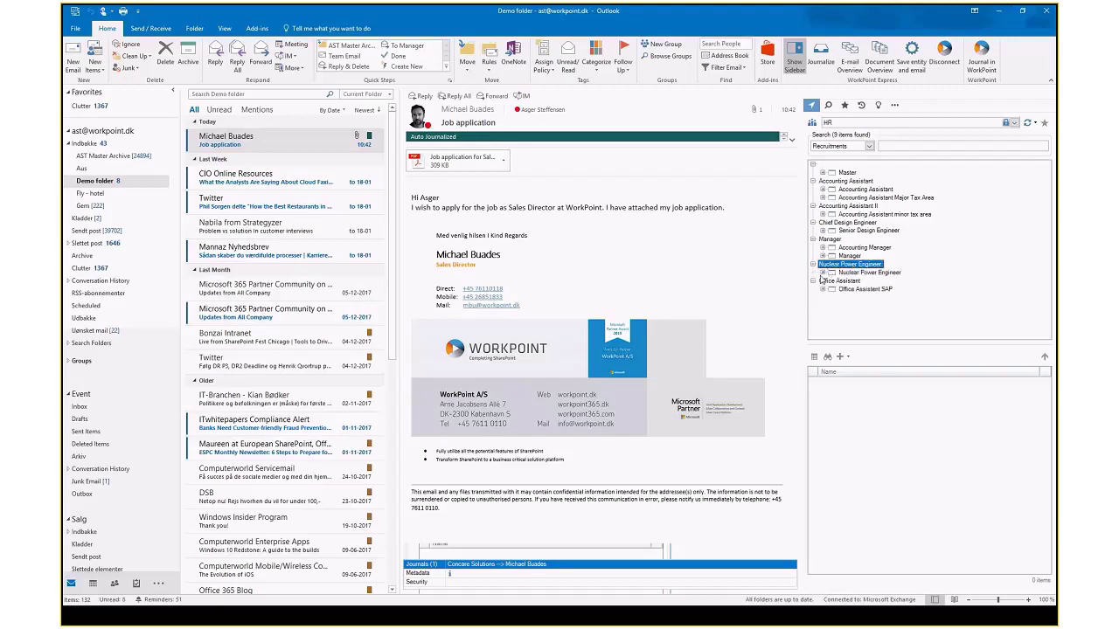
{"action": "left_click", "coordinate": [821, 273]}
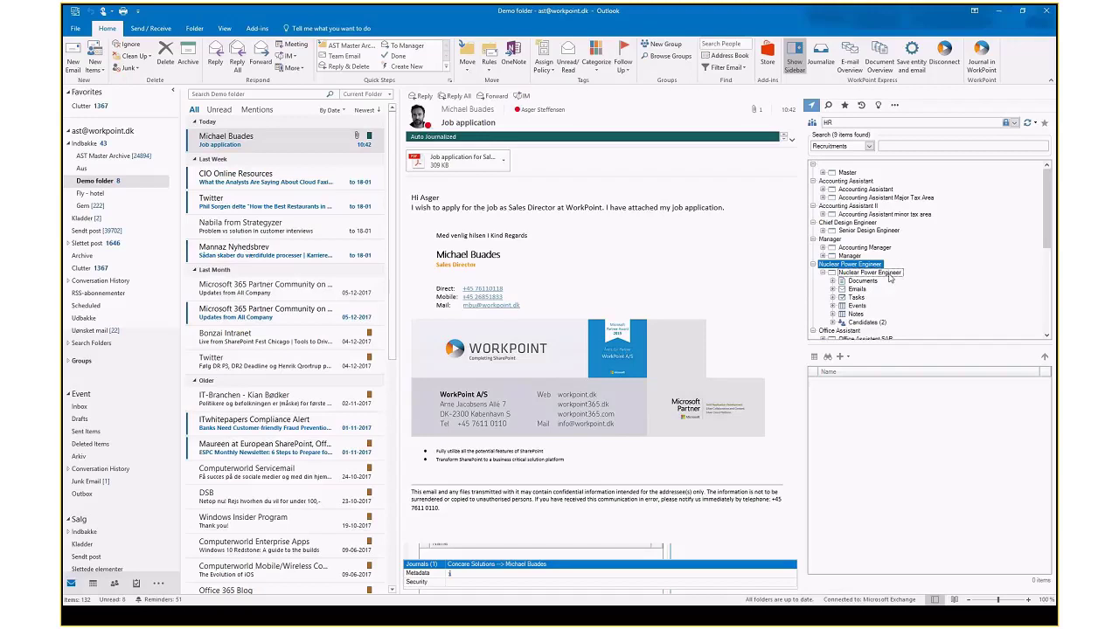
{"action": "double_click", "coordinate": [868, 323]}
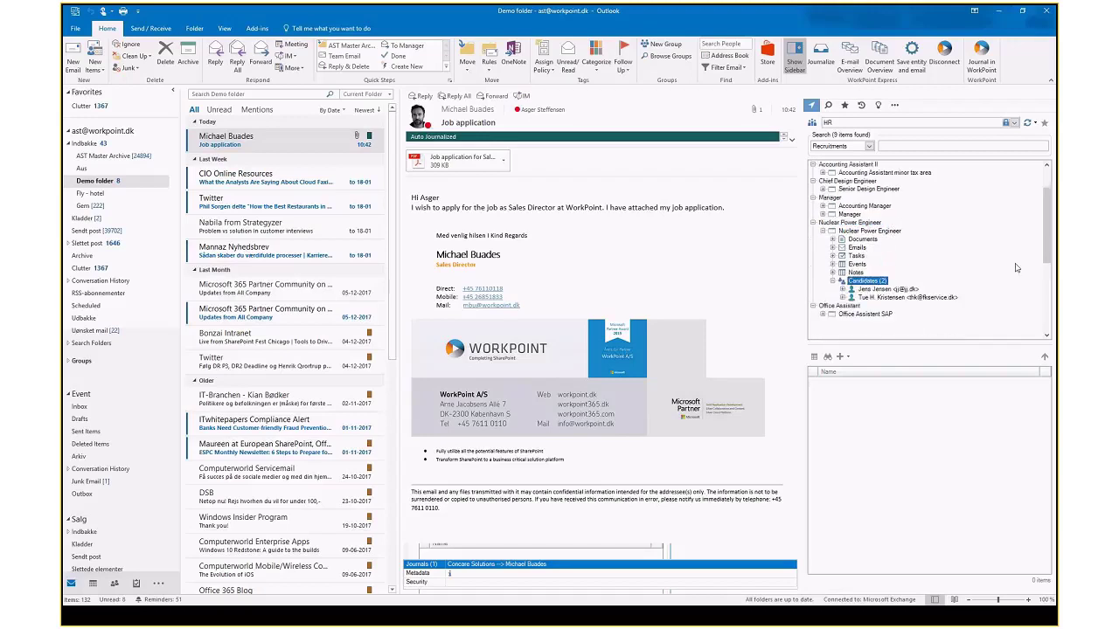
{"action": "scroll", "coordinate": [1047, 227], "scroll_direction": "down", "scroll_amount": 1}
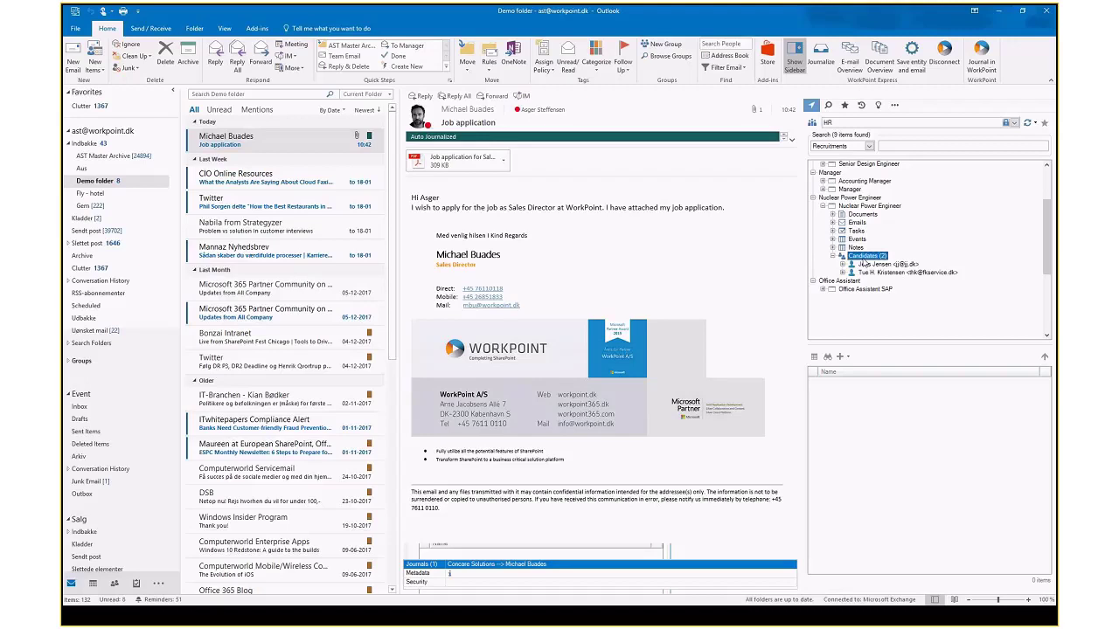
Create a candidate from the job application email under the Nuclear Power Engineer recruitment, with GDPR Settings "3=special personal data included"
{"action": "left_click", "coordinate": [276, 142]}
{"action": "left_click_drag", "start_coordinate": [275, 143], "coordinate": [861, 261]}
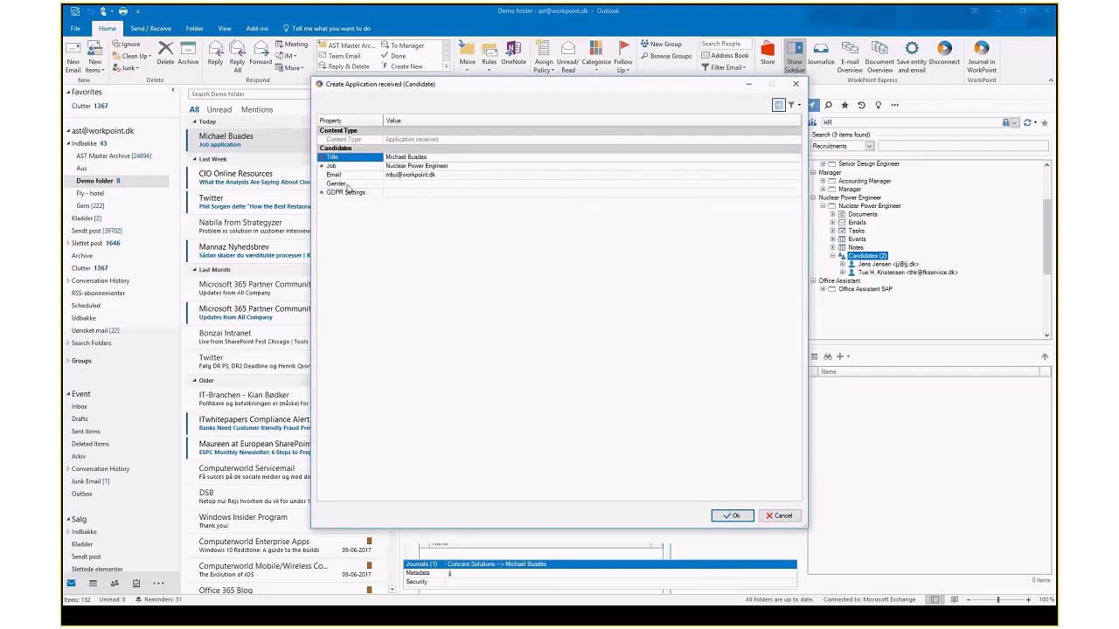
{"action": "left_click", "coordinate": [400, 194]}
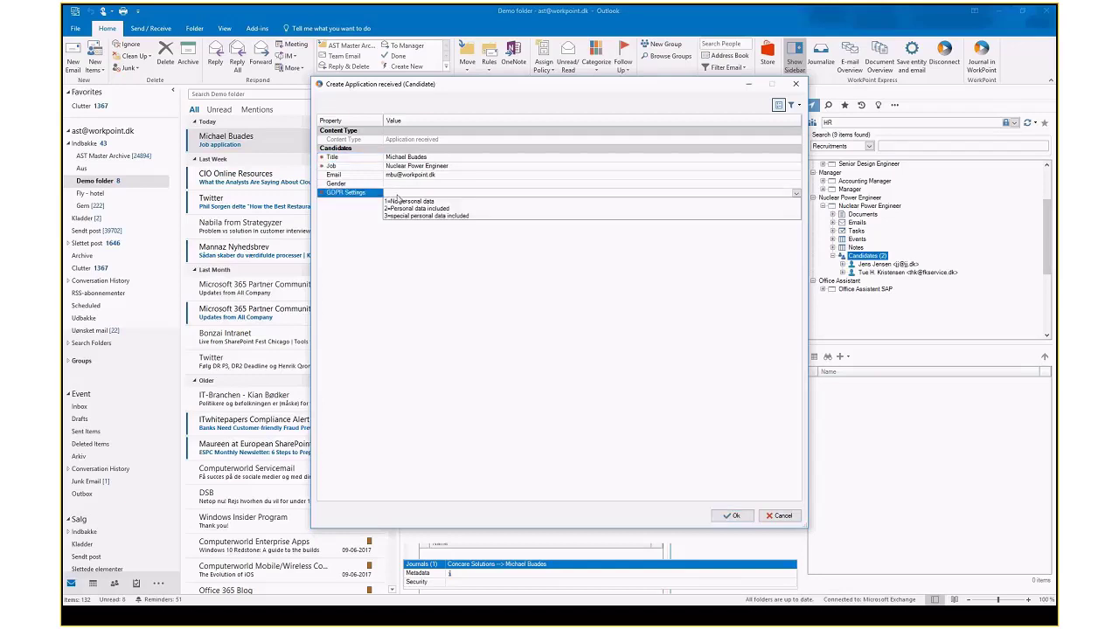
{"action": "left_click", "coordinate": [454, 218]}
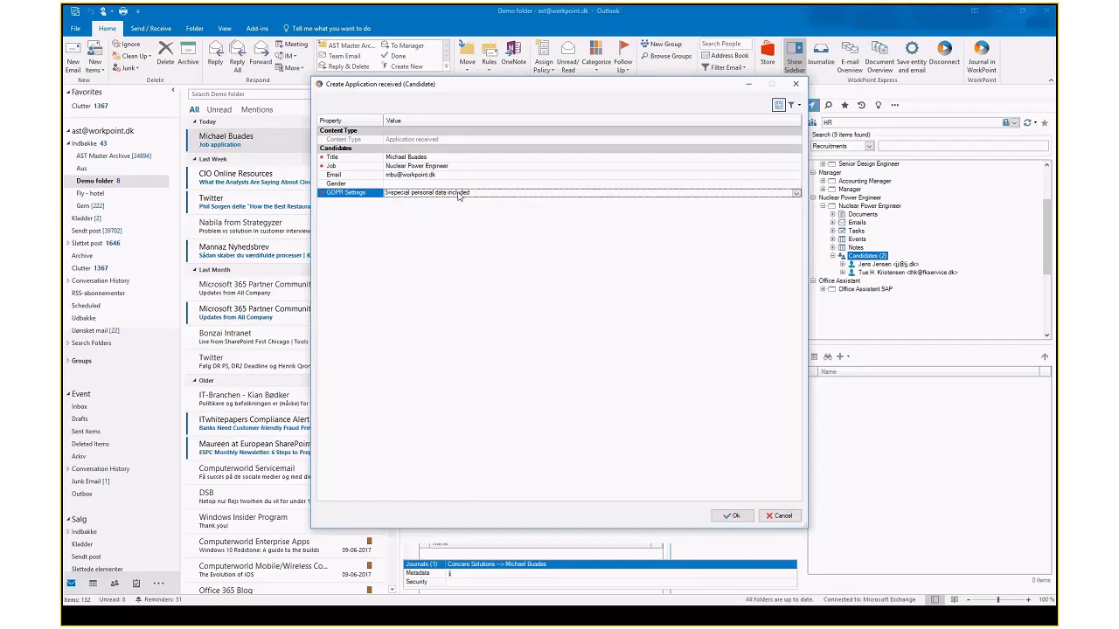
{"action": "left_click_drag", "start_coordinate": [569, 88], "coordinate": [612, 72]}
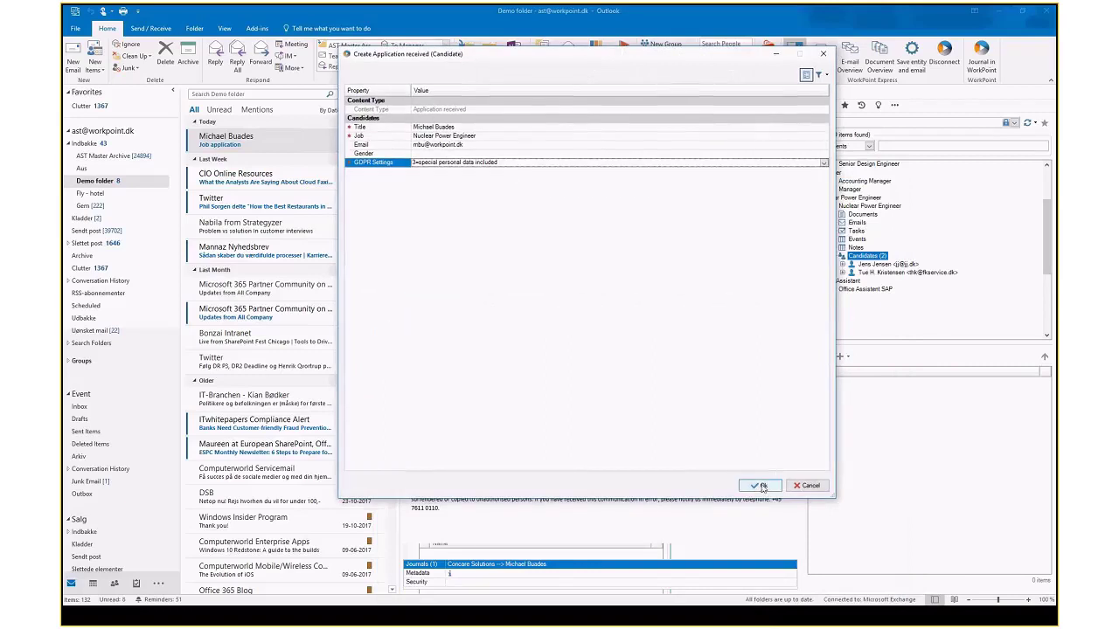
Set the new candidate's gender to Male and save the candidate
{"action": "left_click", "coordinate": [451, 153]}
{"action": "left_click", "coordinate": [449, 164]}
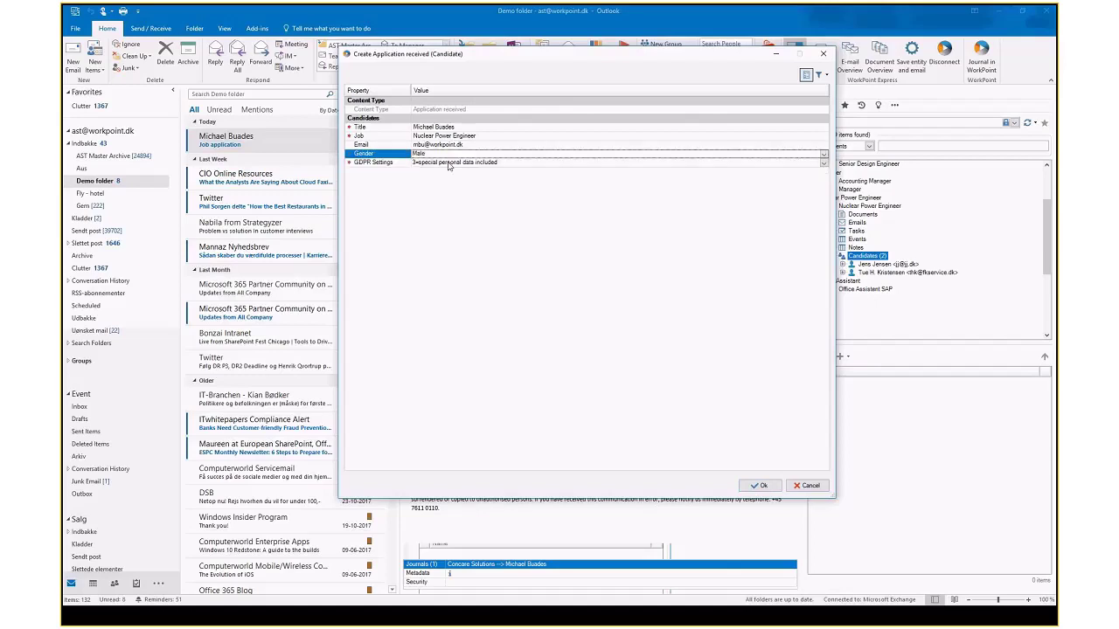
{"action": "left_click", "coordinate": [759, 486]}
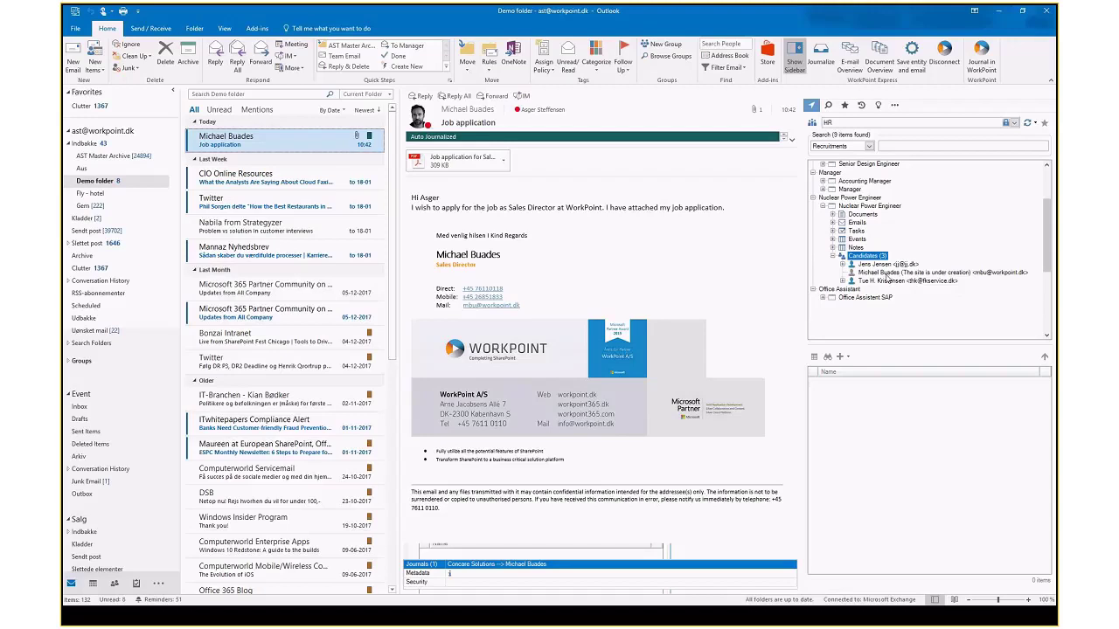
Switch to the browser, view the recruitment's candidates, and open the site of the candidate with GDPR setting "2=Personal data included"
{"action": "left_click", "coordinate": [1041, 124]}
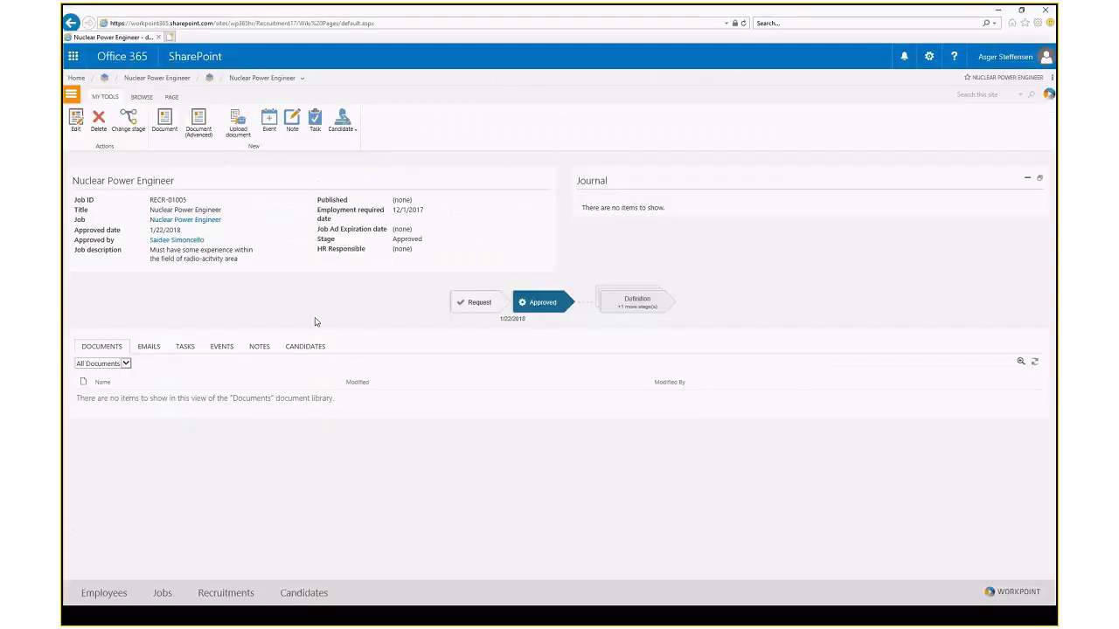
{"action": "left_click", "coordinate": [306, 347]}
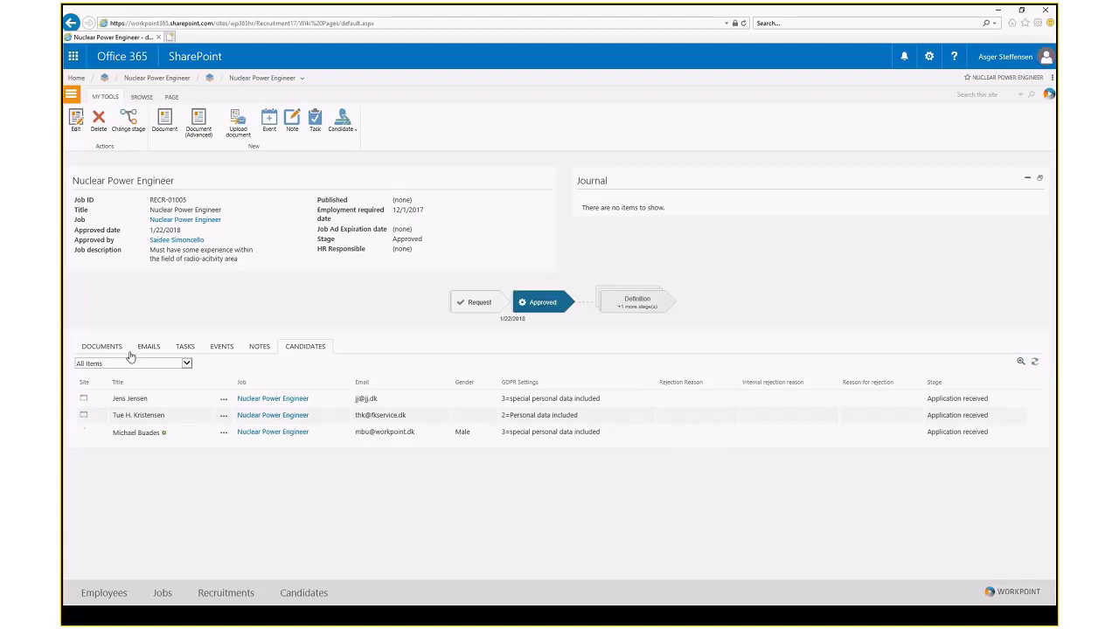
{"action": "left_click", "coordinate": [83, 416]}
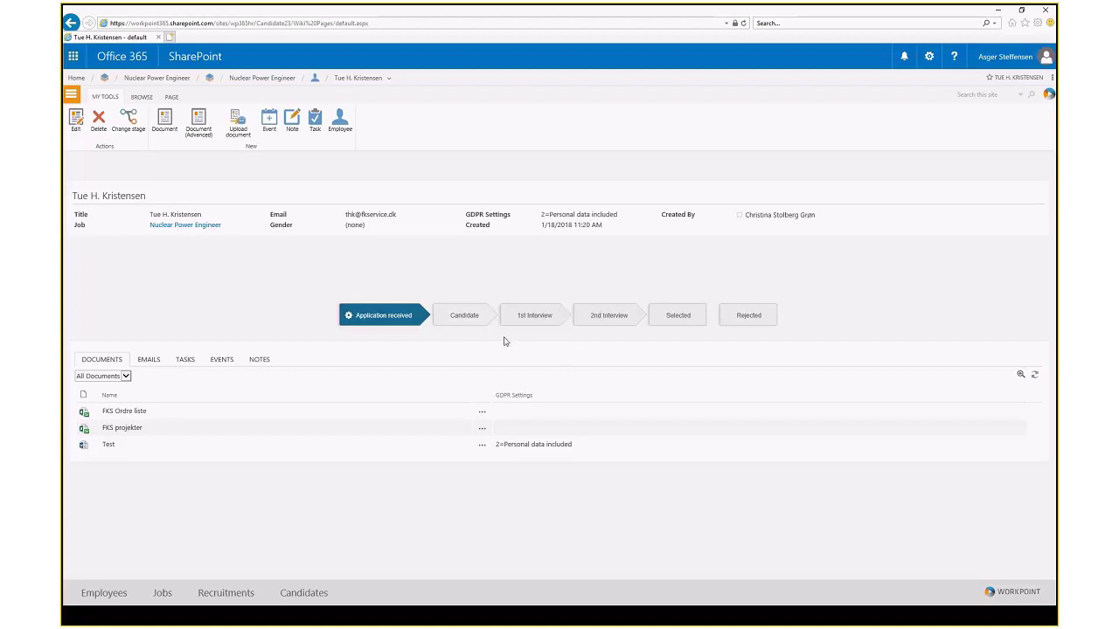
Switch back to Outlook, refresh the recruitments, and expand the Nuclear Power Engineer recruitment's candidates
{"action": "key", "text": "alt+Tab"}
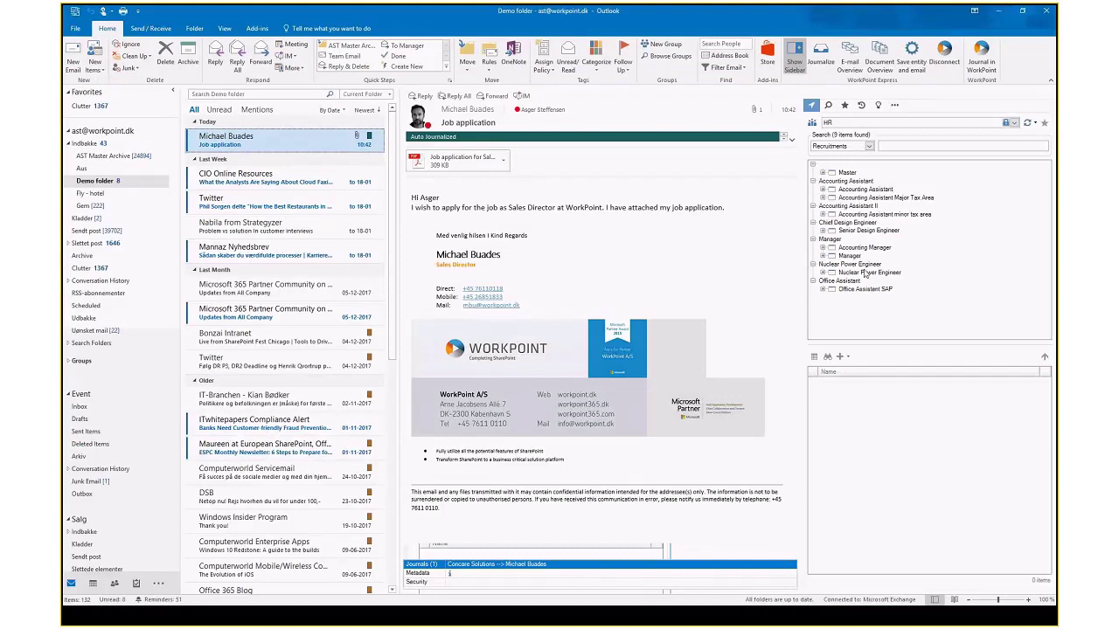
{"action": "left_click", "coordinate": [1028, 123]}
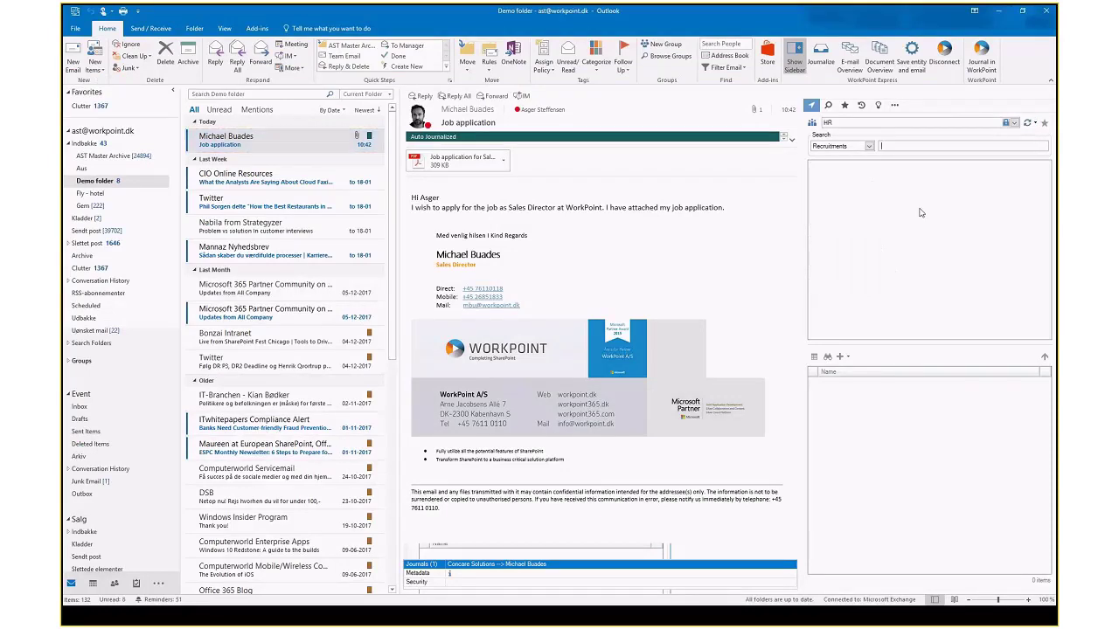
{"action": "double_click", "coordinate": [868, 272]}
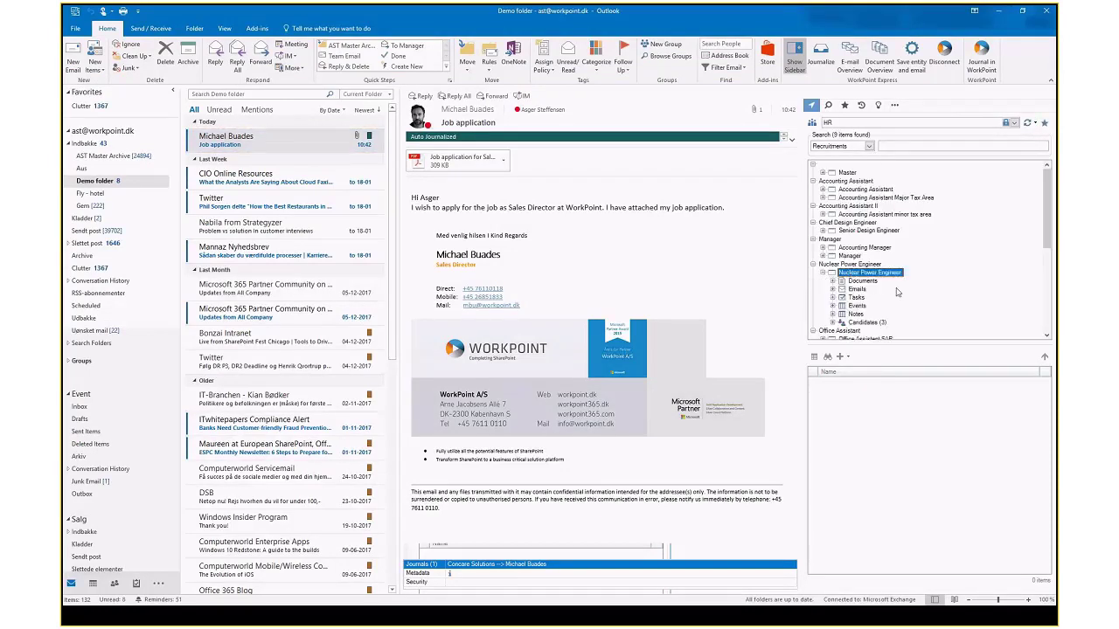
{"action": "double_click", "coordinate": [859, 322]}
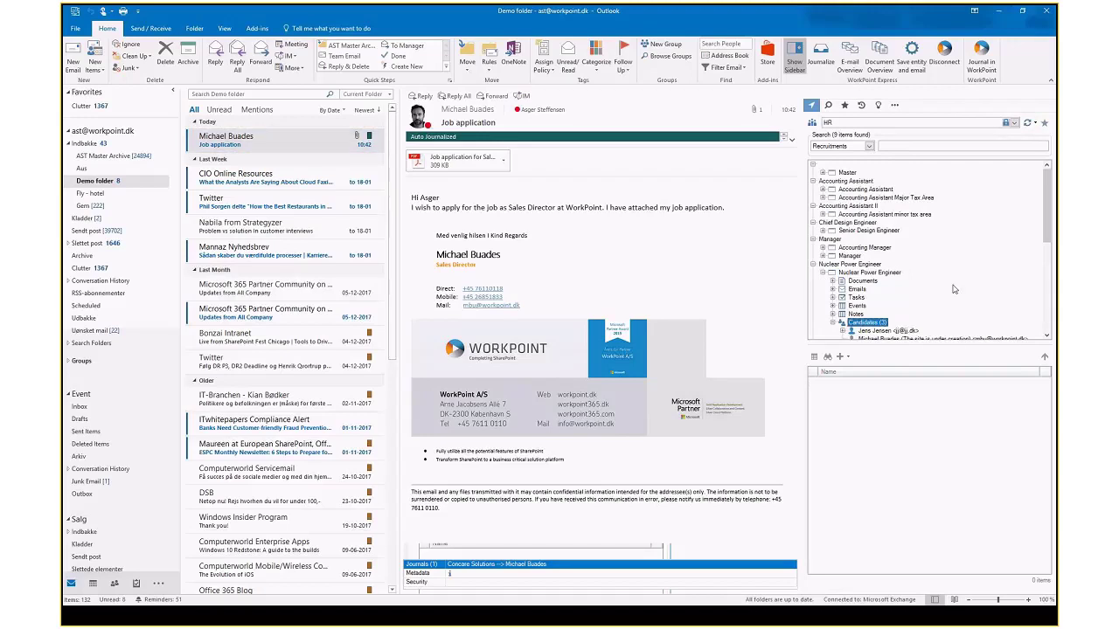
{"action": "scroll", "coordinate": [954, 289], "scroll_direction": "down", "scroll_amount": 2}
Create an e-mail to the first candidate under the Nuclear Power Engineer recruitment from the "Thank you for your application" template
{"action": "right_click", "coordinate": [876, 291]}
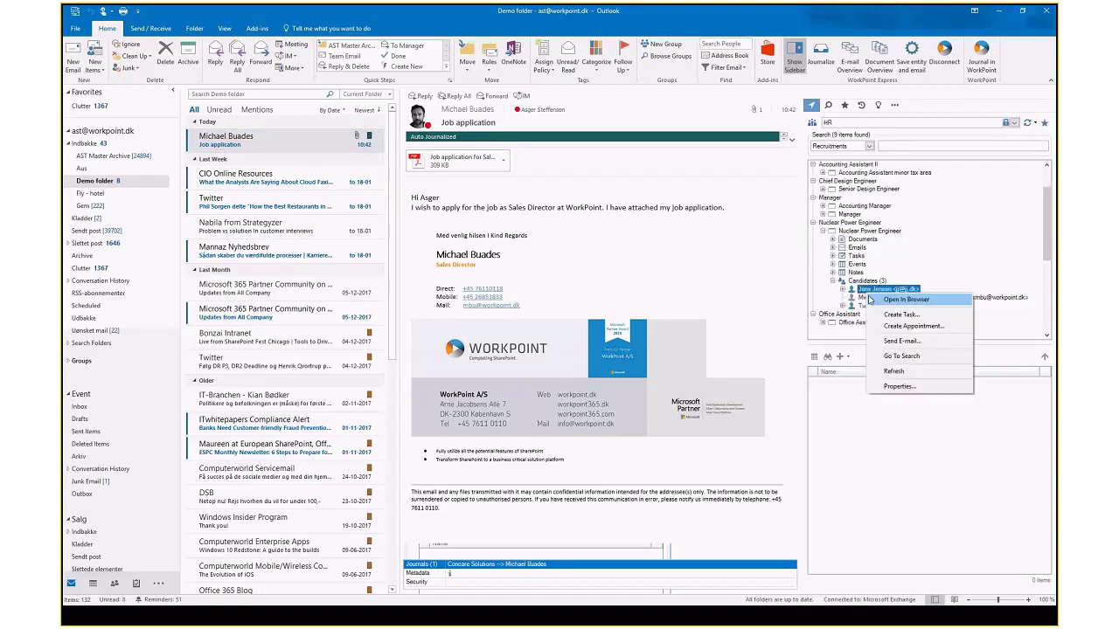
{"action": "left_click", "coordinate": [904, 344]}
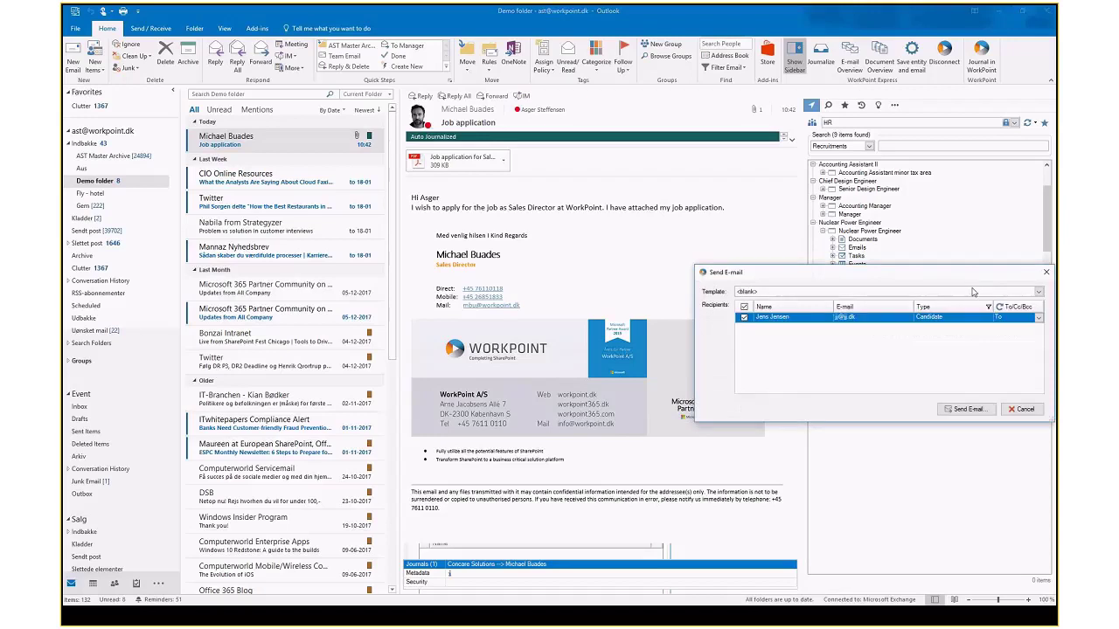
{"action": "left_click", "coordinate": [972, 291]}
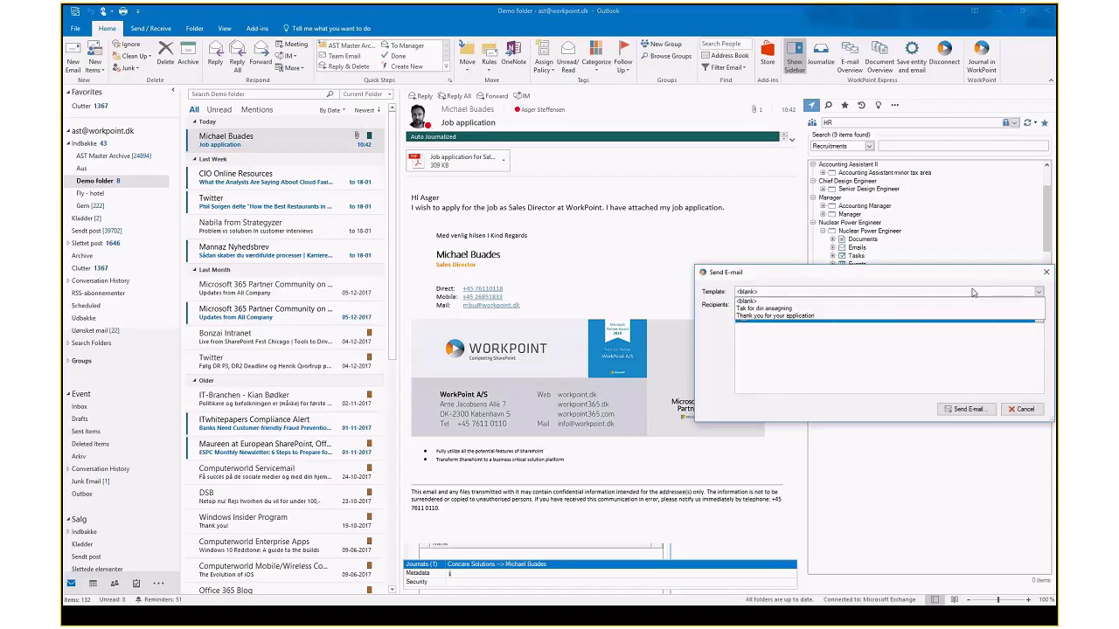
{"action": "left_click", "coordinate": [793, 317]}
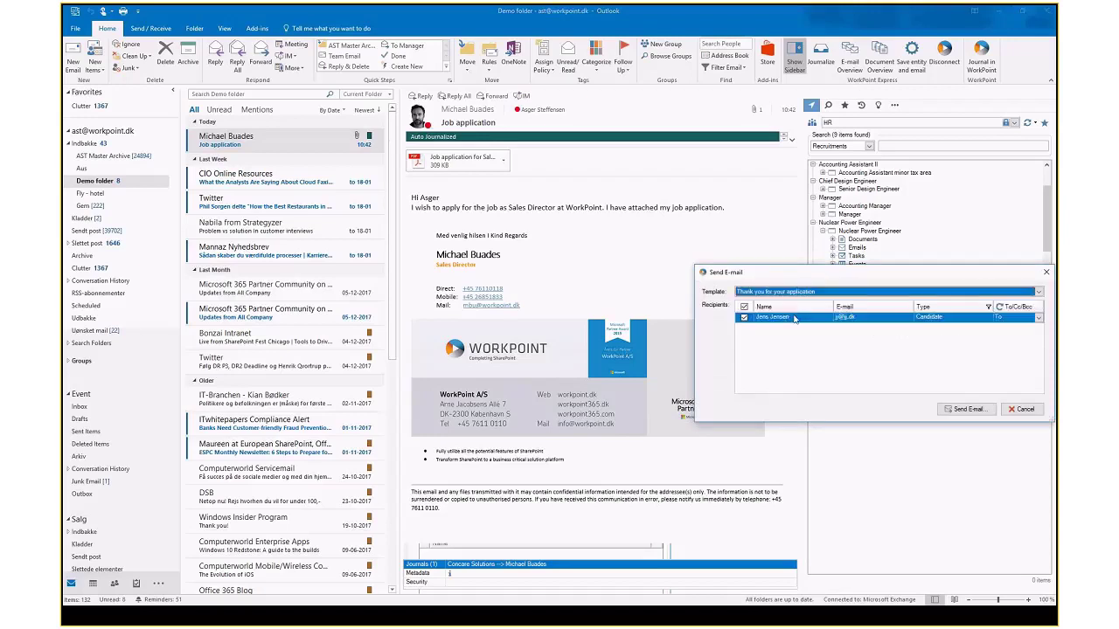
{"action": "left_click", "coordinate": [964, 409]}
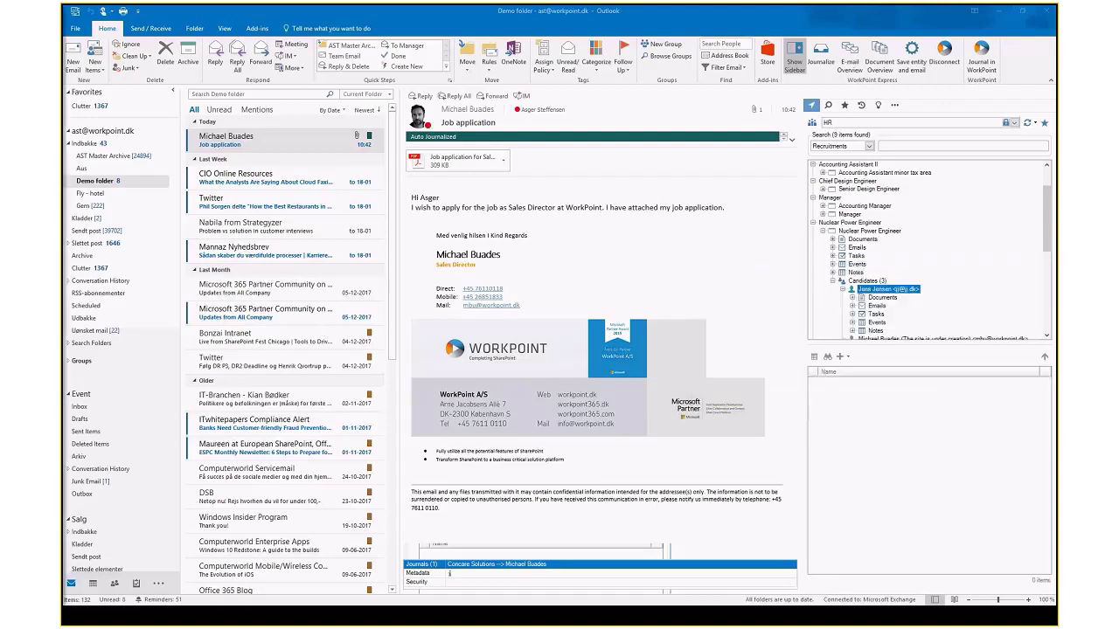
{"action": "left_click_drag", "start_coordinate": [179, 24], "coordinate": [638, 46]}
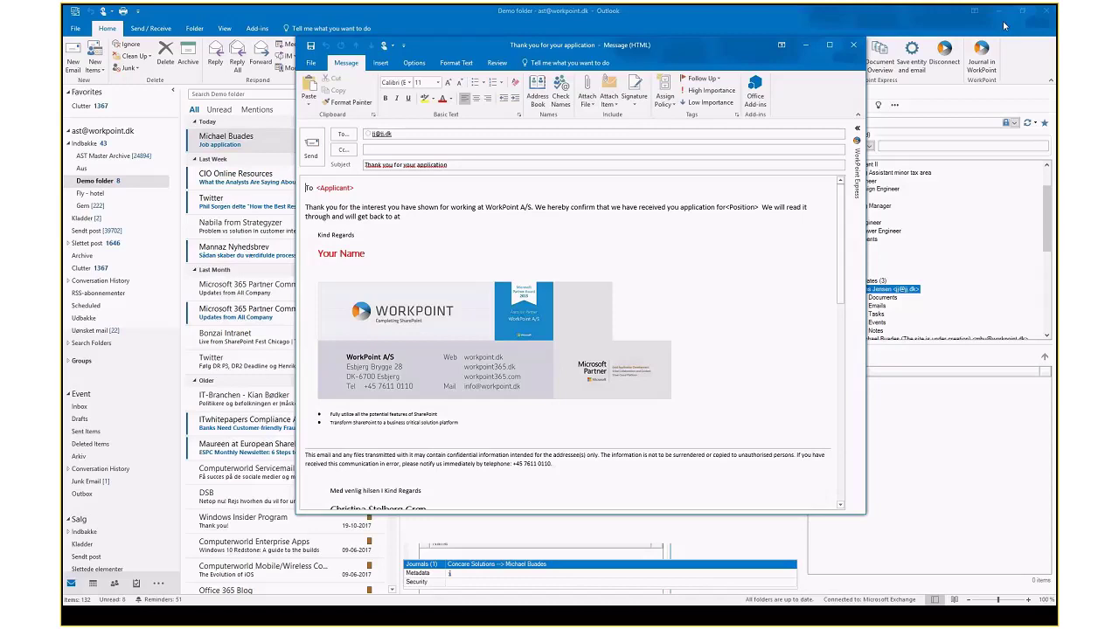
Switch to the browser and move the open candidate to the Candidate stage, with the gender set to Male
{"action": "left_click", "coordinate": [805, 45]}
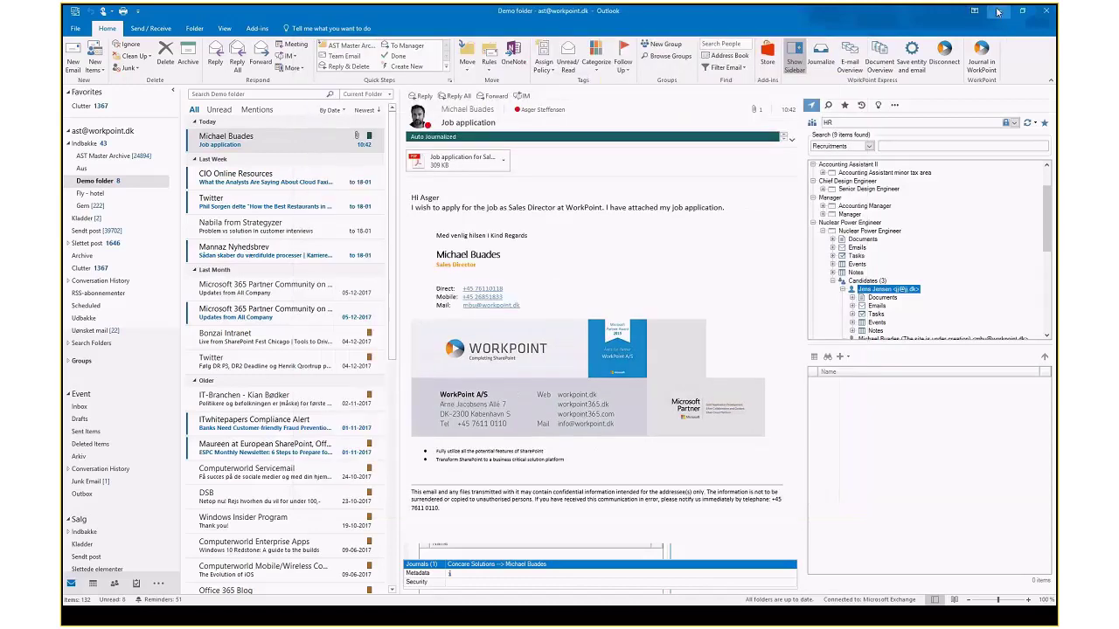
{"action": "left_click", "coordinate": [997, 10]}
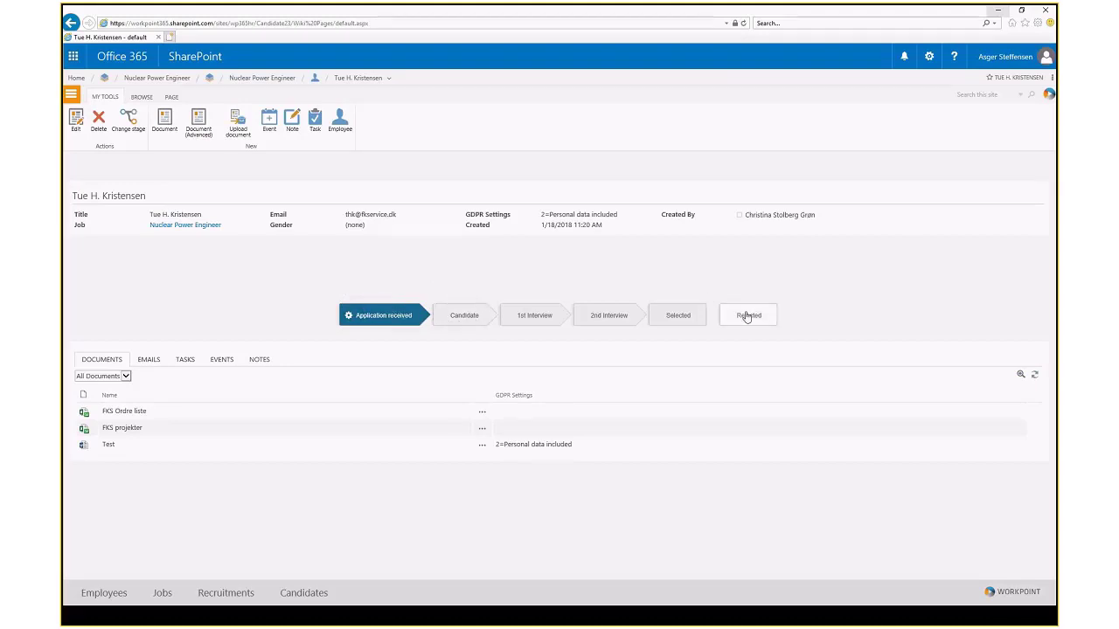
{"action": "left_click", "coordinate": [467, 317]}
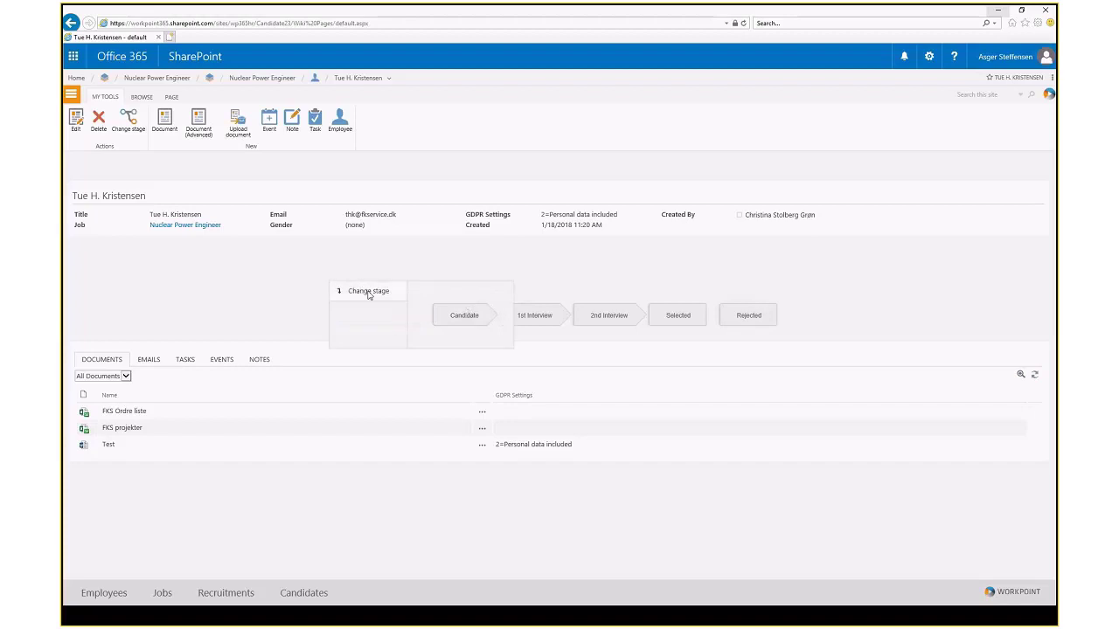
{"action": "left_click", "coordinate": [367, 292]}
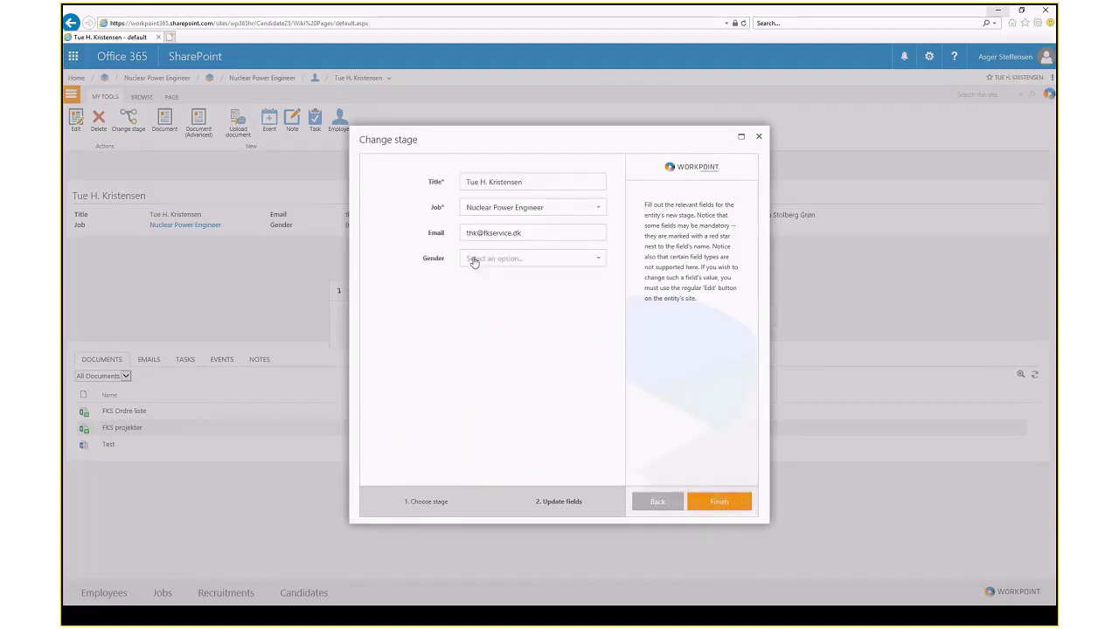
{"action": "left_click", "coordinate": [474, 258]}
{"action": "left_click", "coordinate": [480, 274]}
{"action": "left_click", "coordinate": [709, 500]}
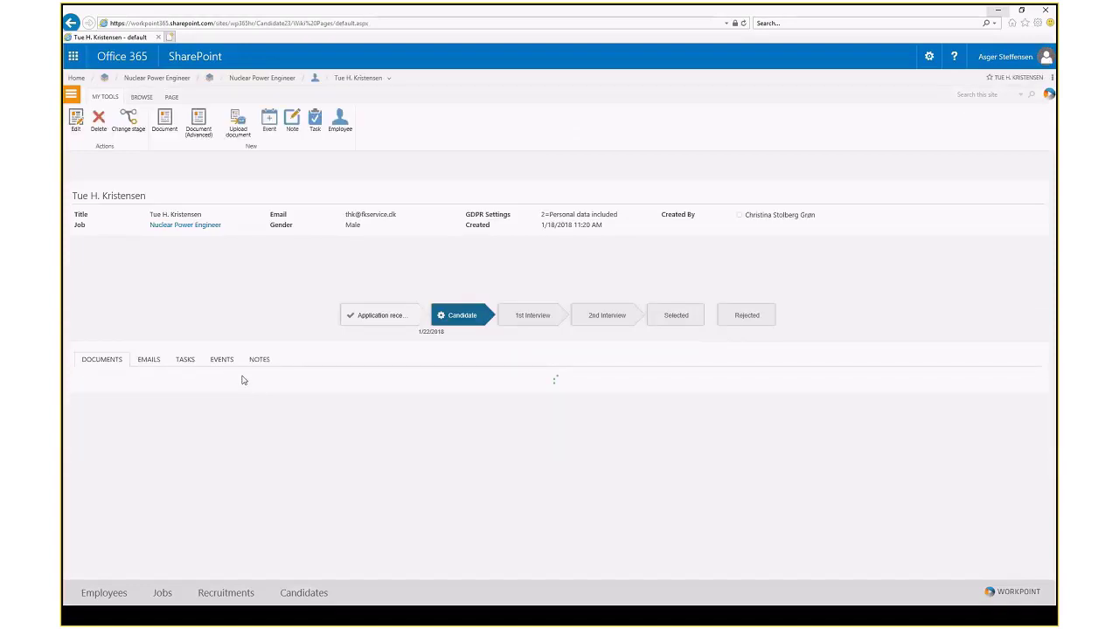
View the candidate's events and change the stage to 1st Interview, entering the approver's name in Approved by
{"action": "left_click", "coordinate": [222, 360]}
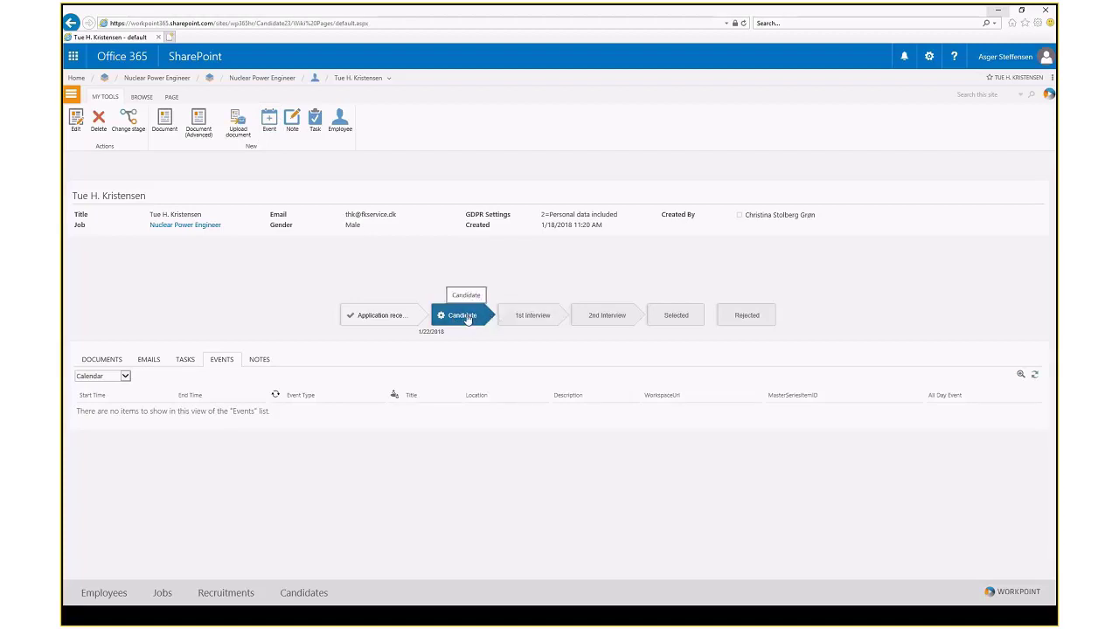
{"action": "left_click", "coordinate": [525, 313]}
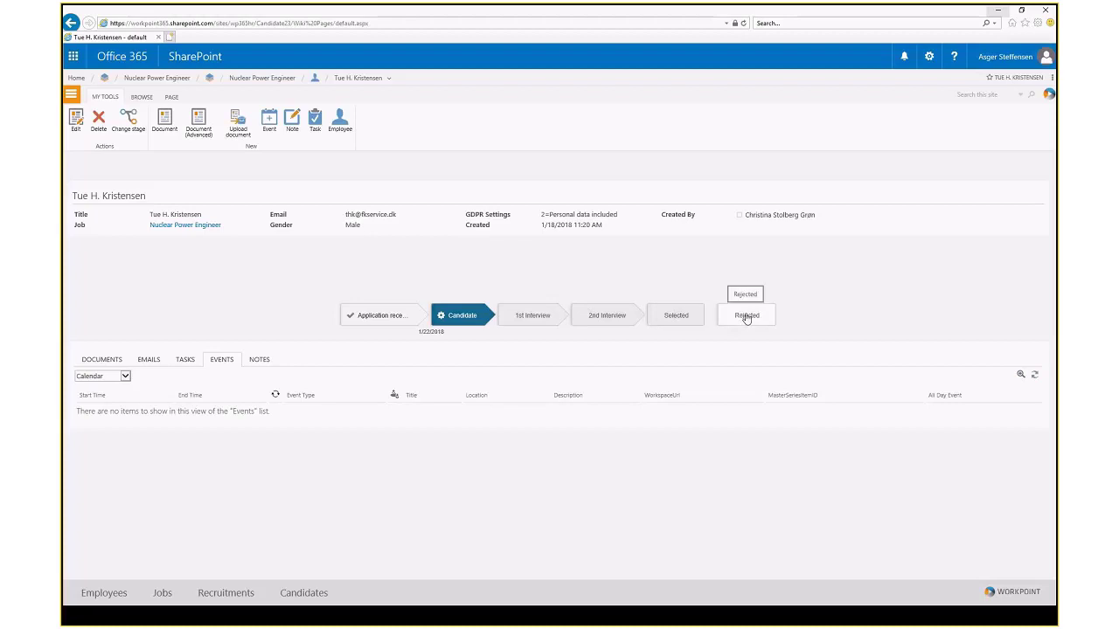
{"action": "left_click", "coordinate": [527, 318]}
{"action": "left_click", "coordinate": [429, 295]}
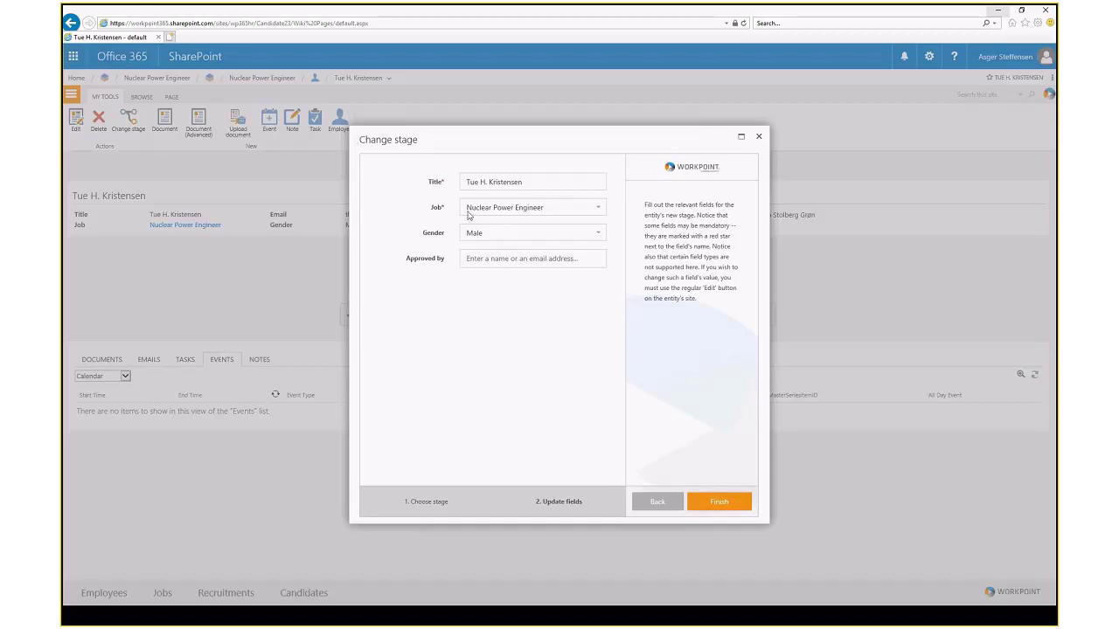
{"action": "left_click", "coordinate": [480, 258]}
{"action": "type", "text": "asger"}
{"action": "left_click", "coordinate": [718, 501]}
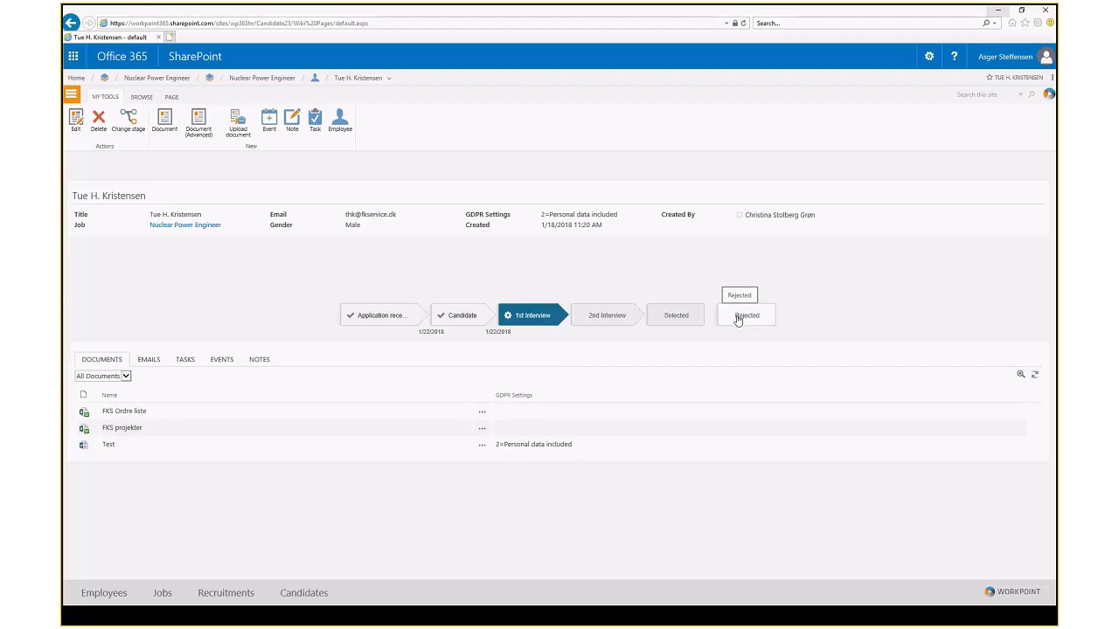
Change the candidate's stage to 2nd Interview, entering the approver's name in Approved by
{"action": "left_click", "coordinate": [612, 317]}
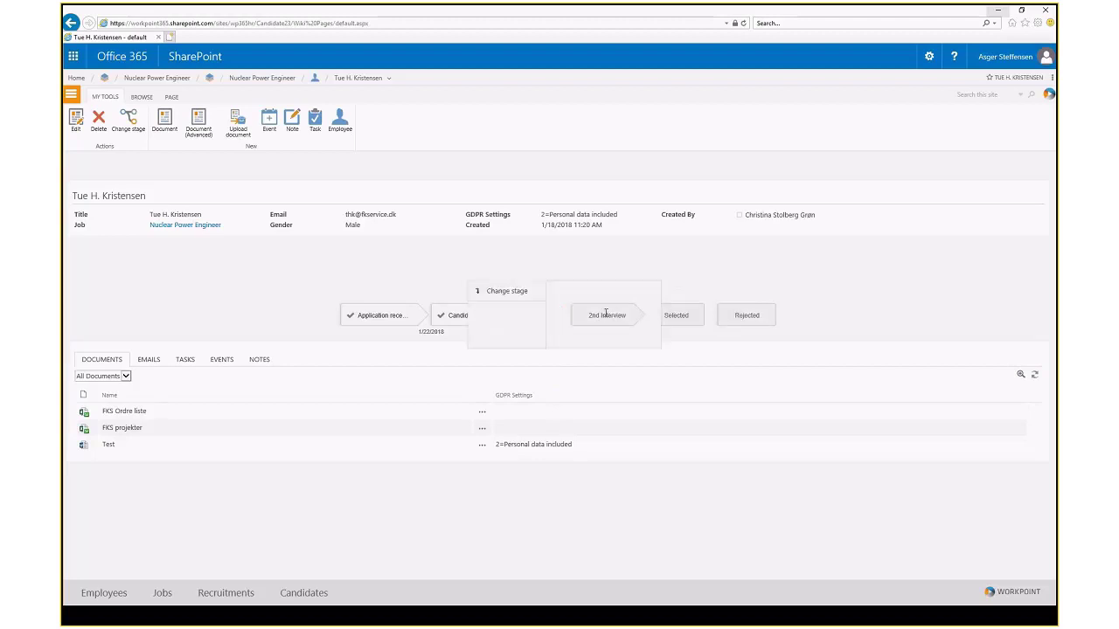
{"action": "left_click", "coordinate": [513, 295]}
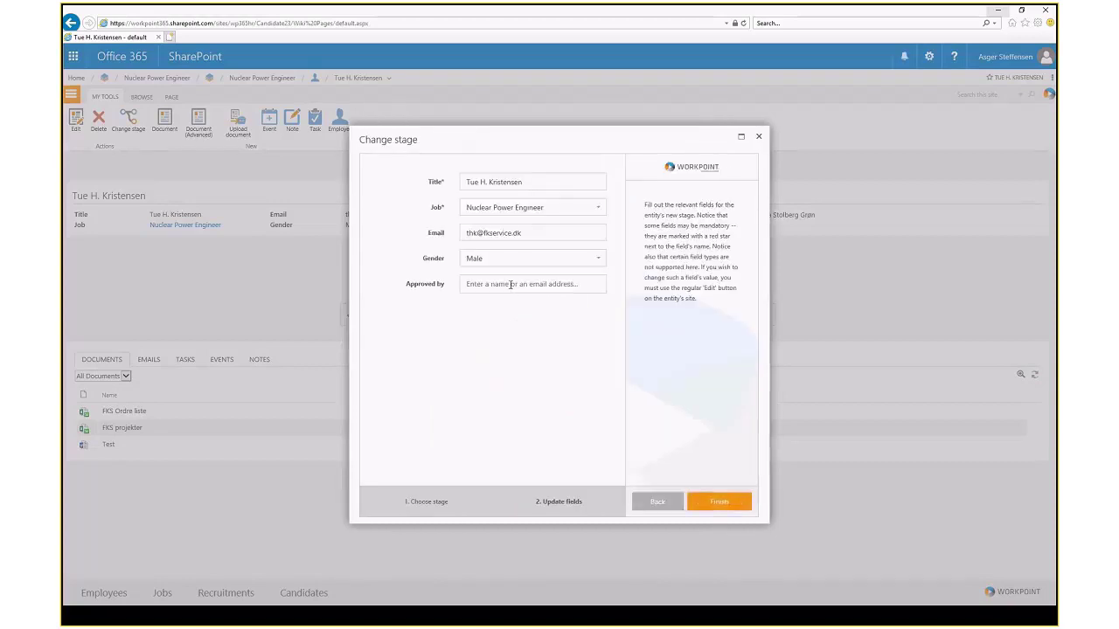
{"action": "left_click", "coordinate": [511, 284]}
{"action": "type", "text": "asger"}
{"action": "left_click", "coordinate": [708, 503]}
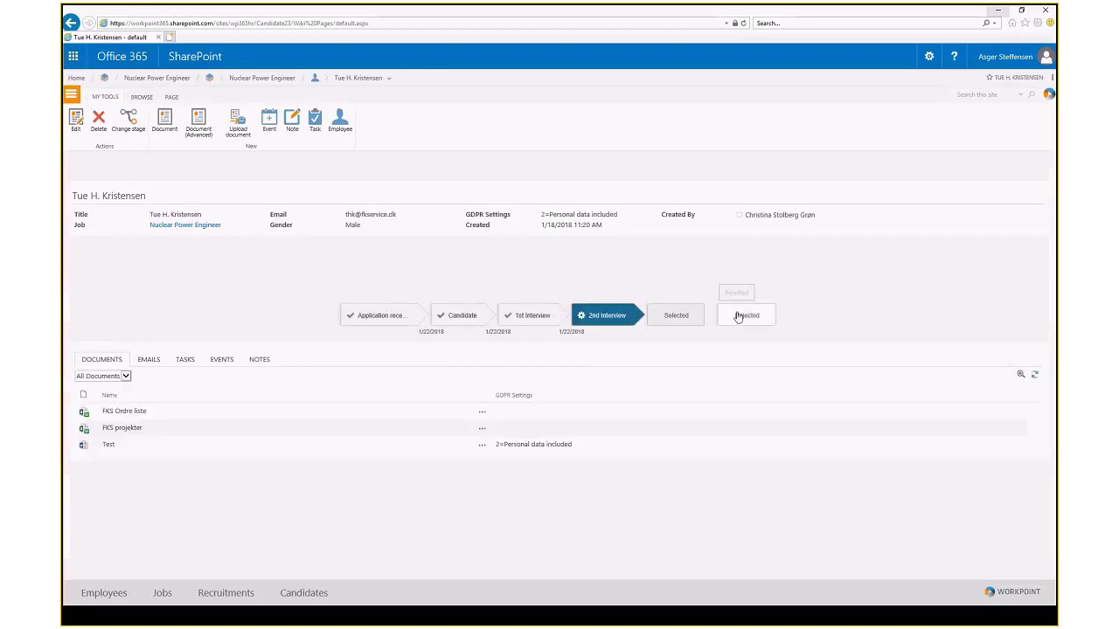
{"action": "left_click", "coordinate": [675, 317]}
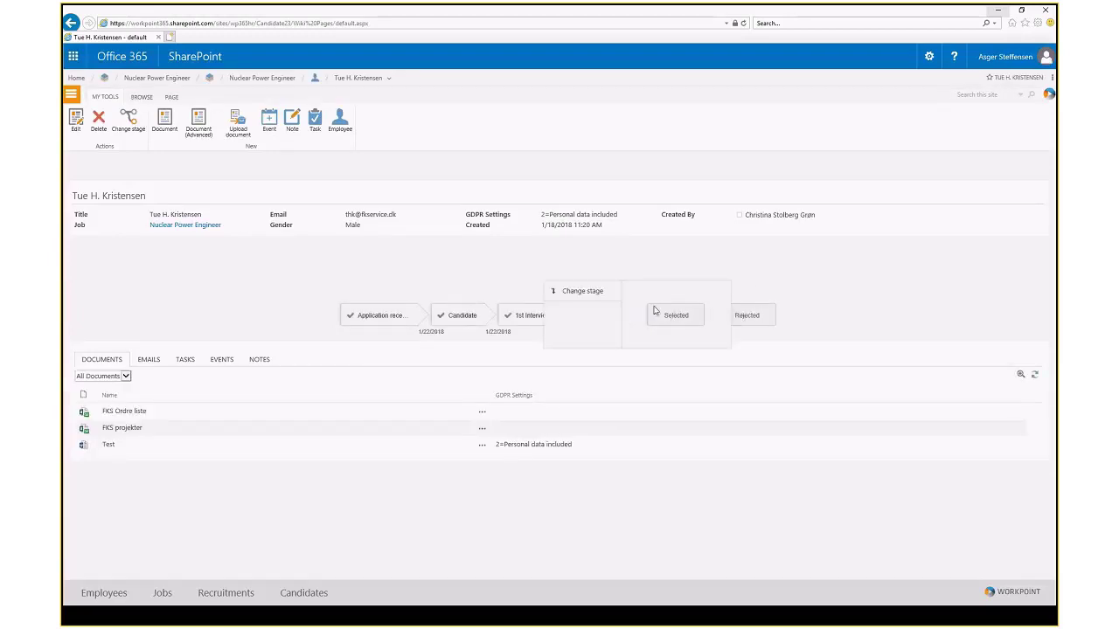
{"action": "left_click", "coordinate": [586, 294]}
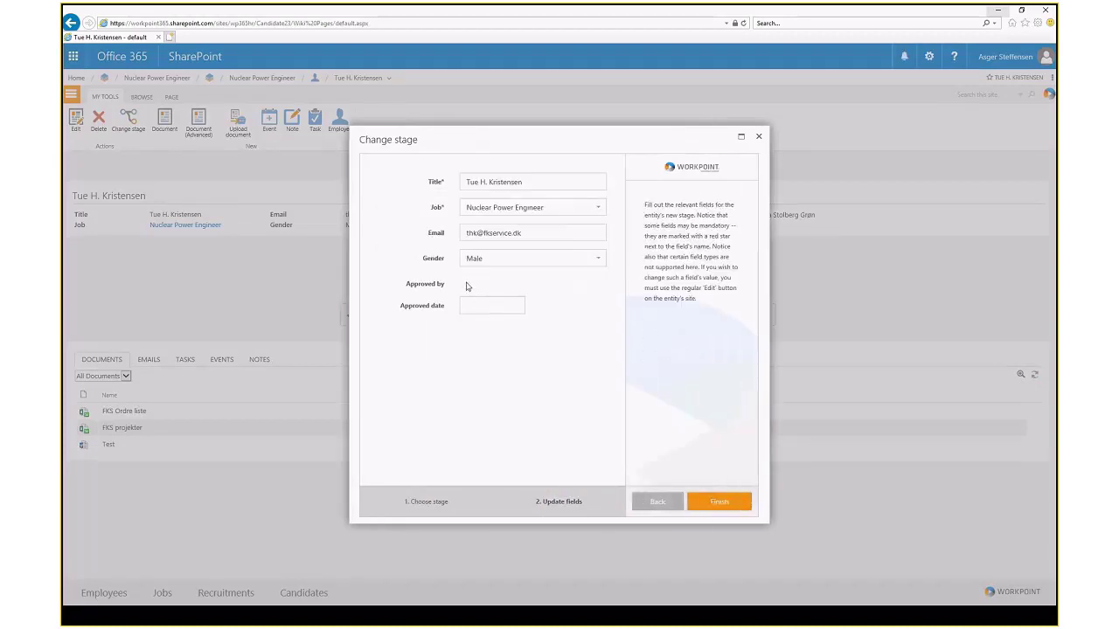
{"action": "left_click", "coordinate": [466, 303]}
{"action": "left_click", "coordinate": [595, 321]}
{"action": "left_click", "coordinate": [758, 136]}
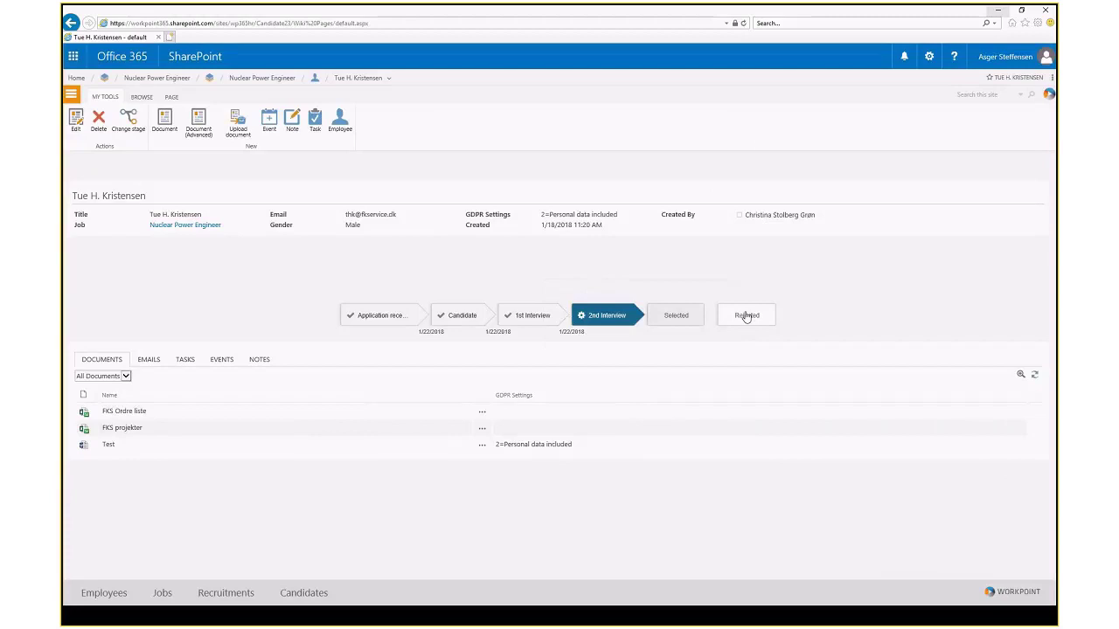
Change the candidate's stage to Rejected, with "not qualified" as the reason for rejection
{"action": "left_click", "coordinate": [638, 291]}
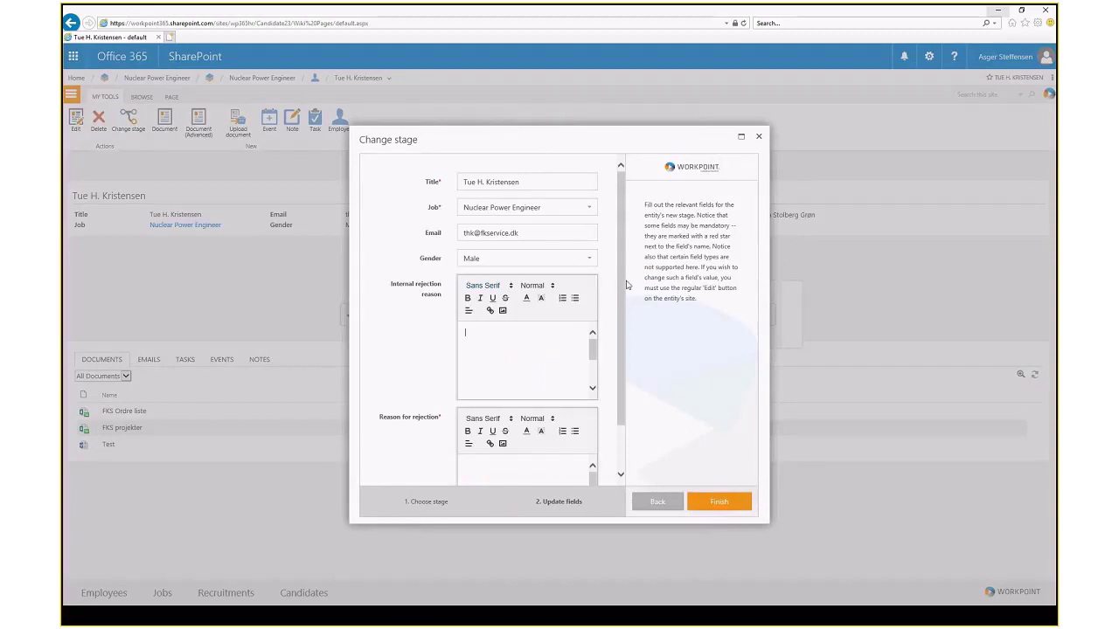
{"action": "scroll", "coordinate": [627, 284], "scroll_direction": "down", "scroll_amount": 1}
{"action": "left_click", "coordinate": [516, 431]}
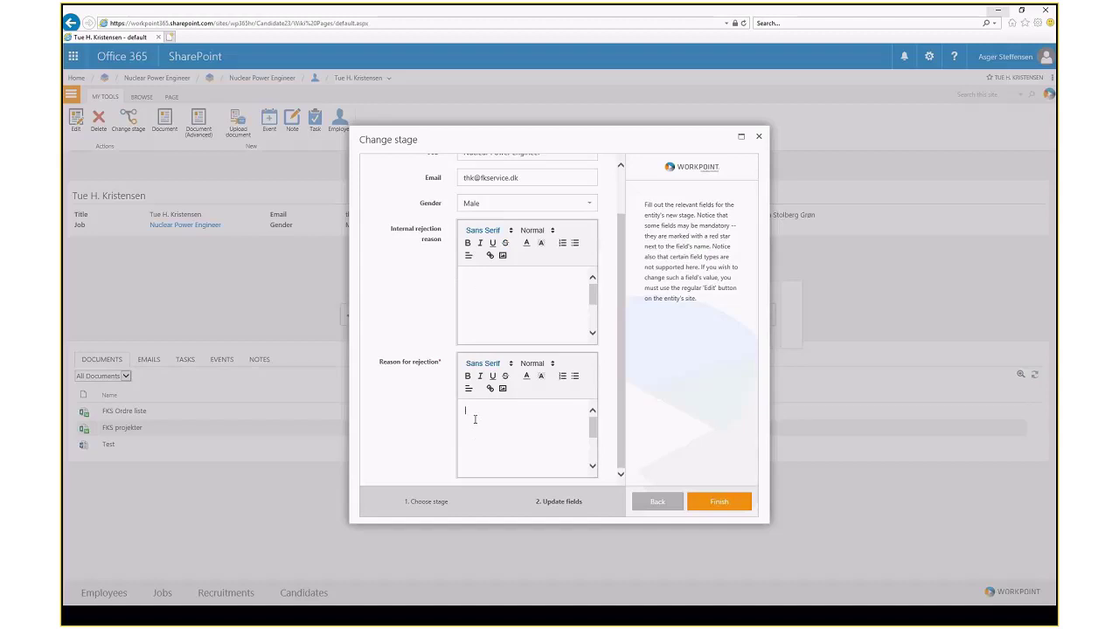
{"action": "type", "text": "not qualified"}
{"action": "left_click", "coordinate": [722, 503]}
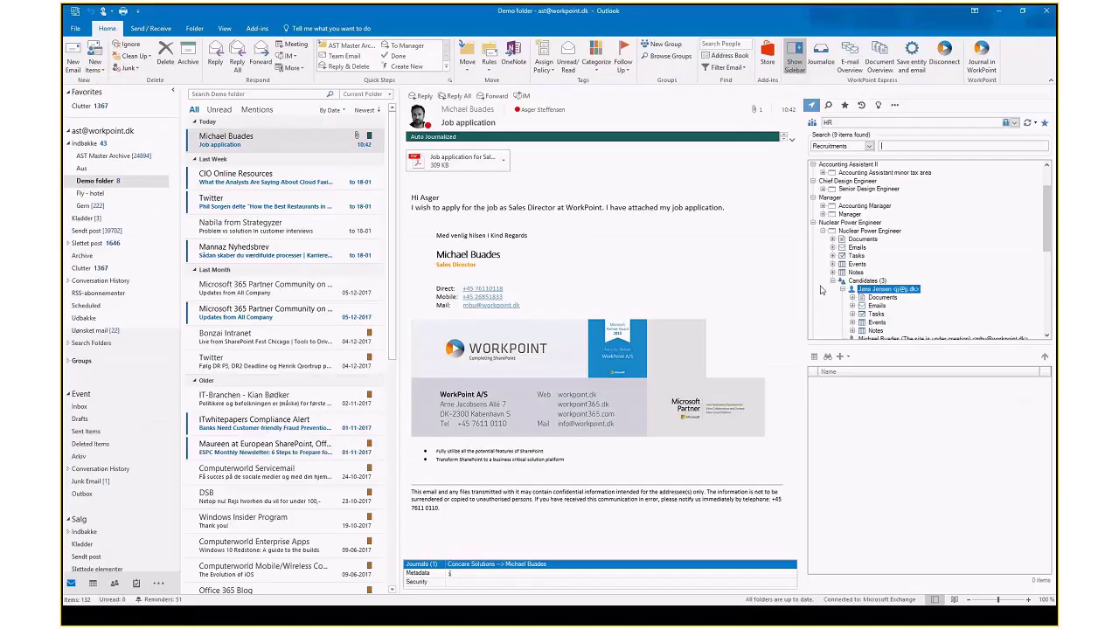
{"action": "right_click", "coordinate": [875, 291]}
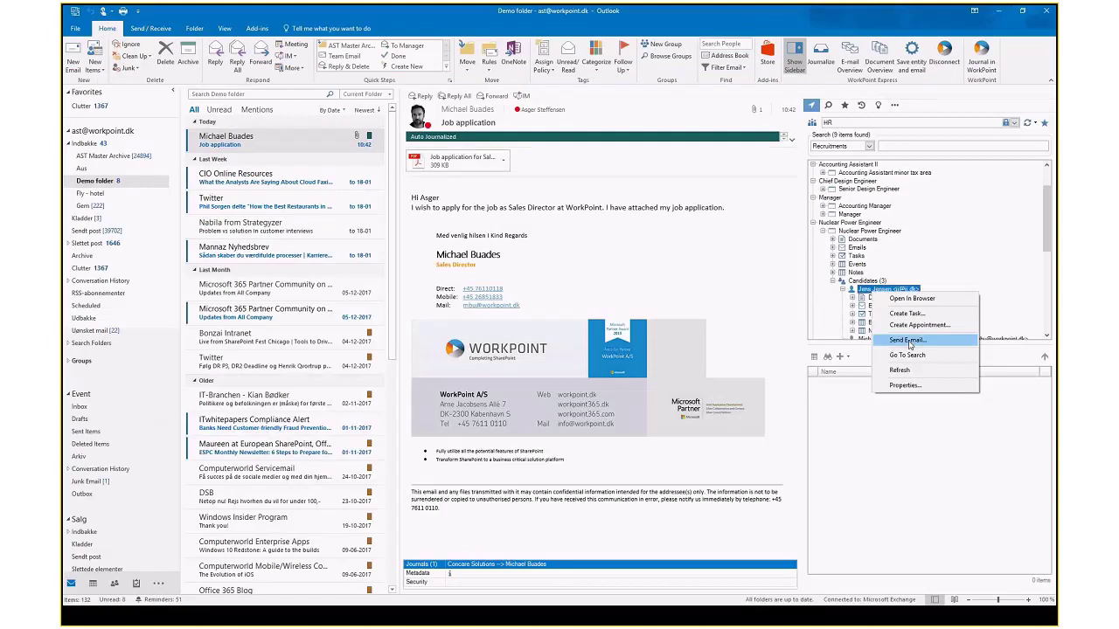
{"action": "left_click", "coordinate": [941, 282]}
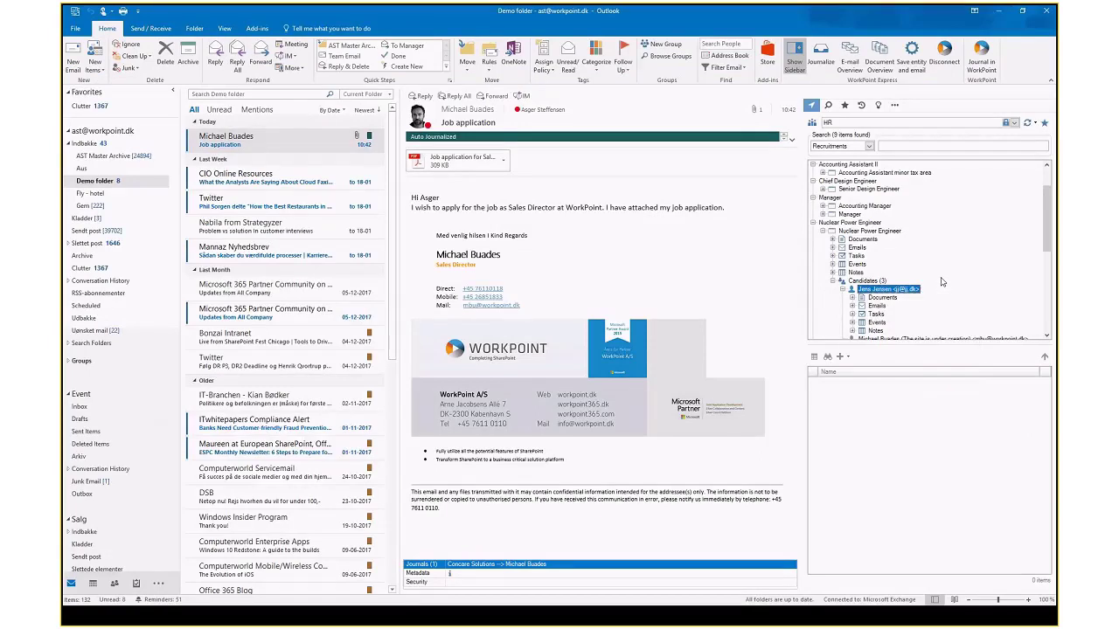
{"action": "scroll", "coordinate": [942, 281], "scroll_direction": "down", "scroll_amount": 1}
{"action": "left_click", "coordinate": [885, 313]}
{"action": "right_click", "coordinate": [885, 313]}
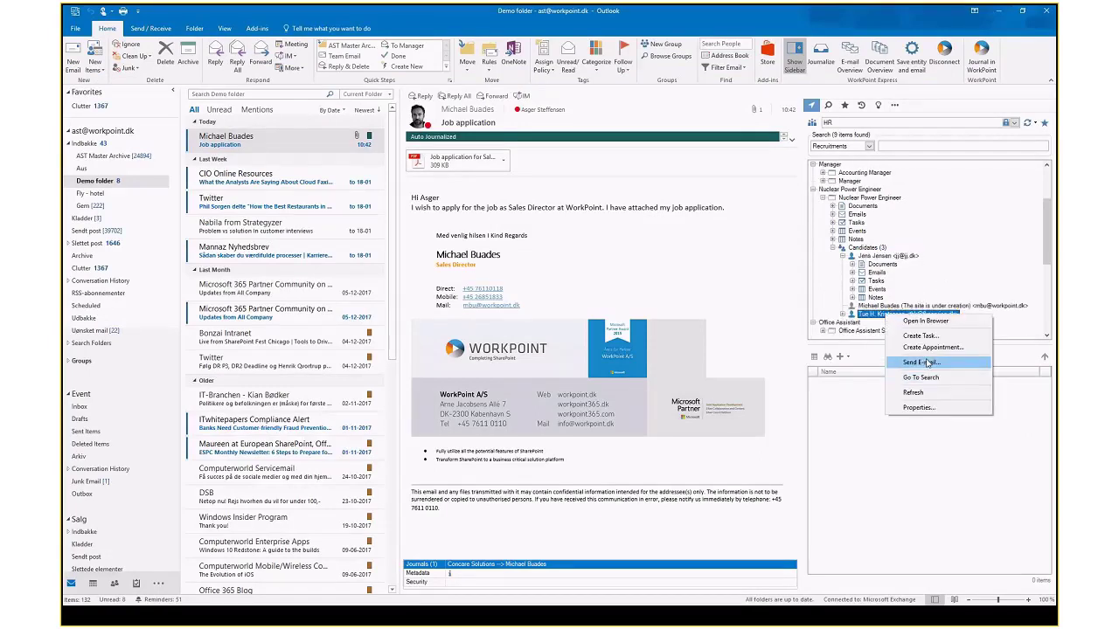
{"action": "left_click", "coordinate": [933, 311]}
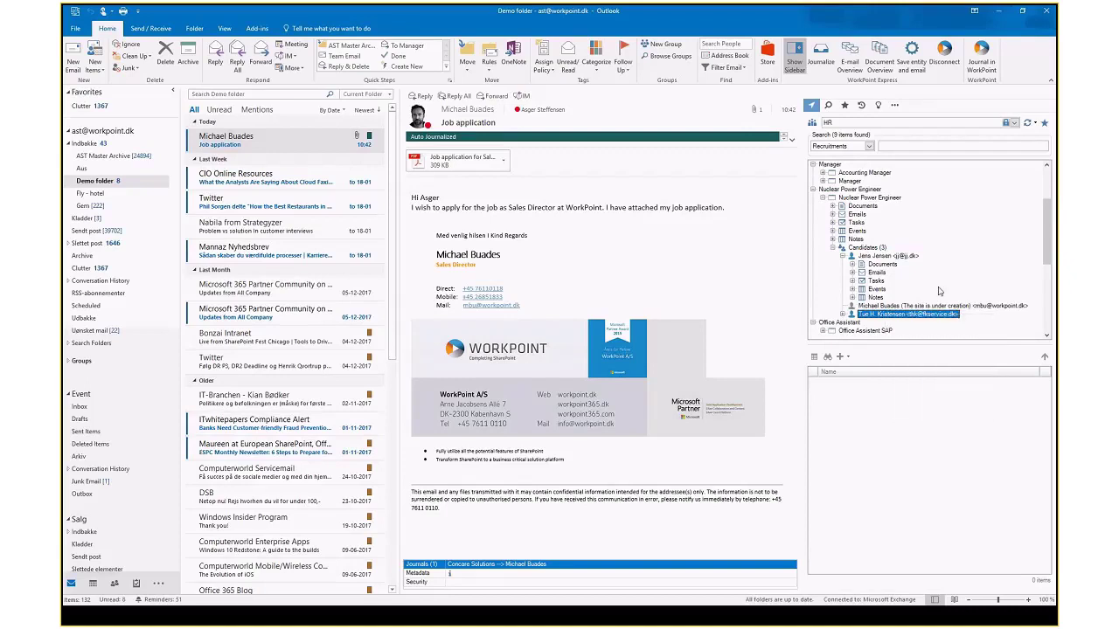
Refresh the recruitments in Outlook and expand the candidates of the Nuclear Power Engineer recruitment
{"action": "left_click", "coordinate": [1029, 128]}
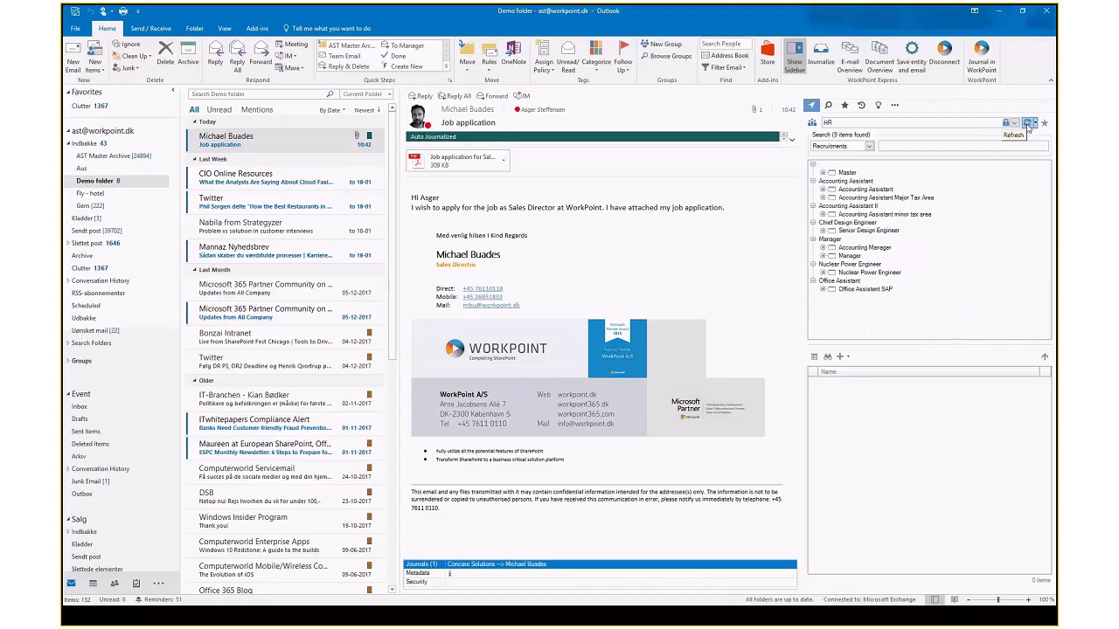
{"action": "double_click", "coordinate": [881, 274]}
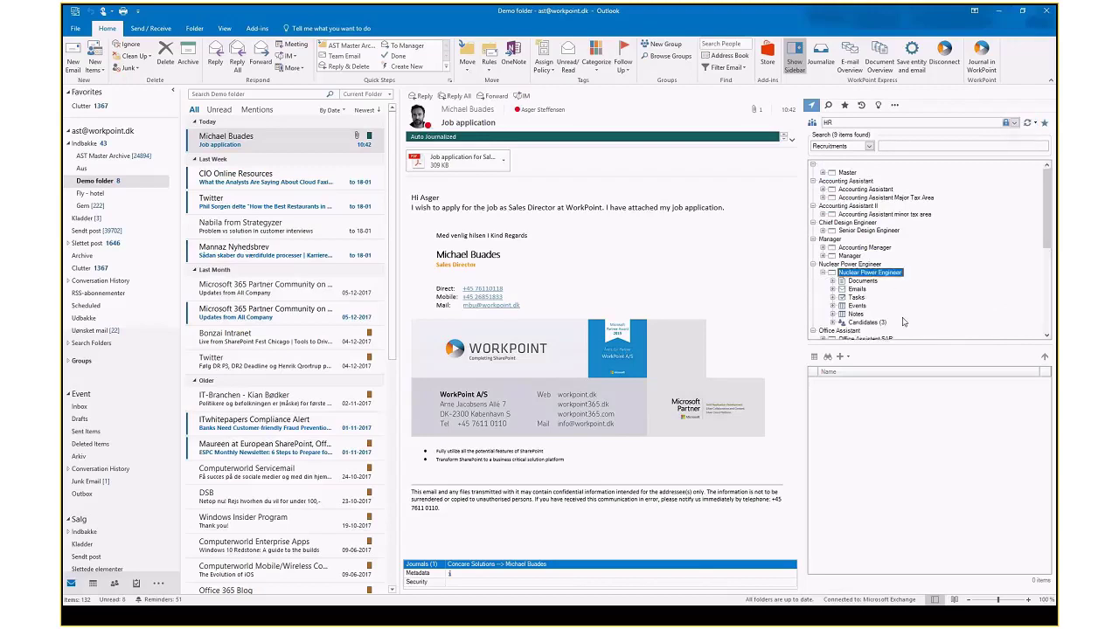
{"action": "double_click", "coordinate": [867, 323]}
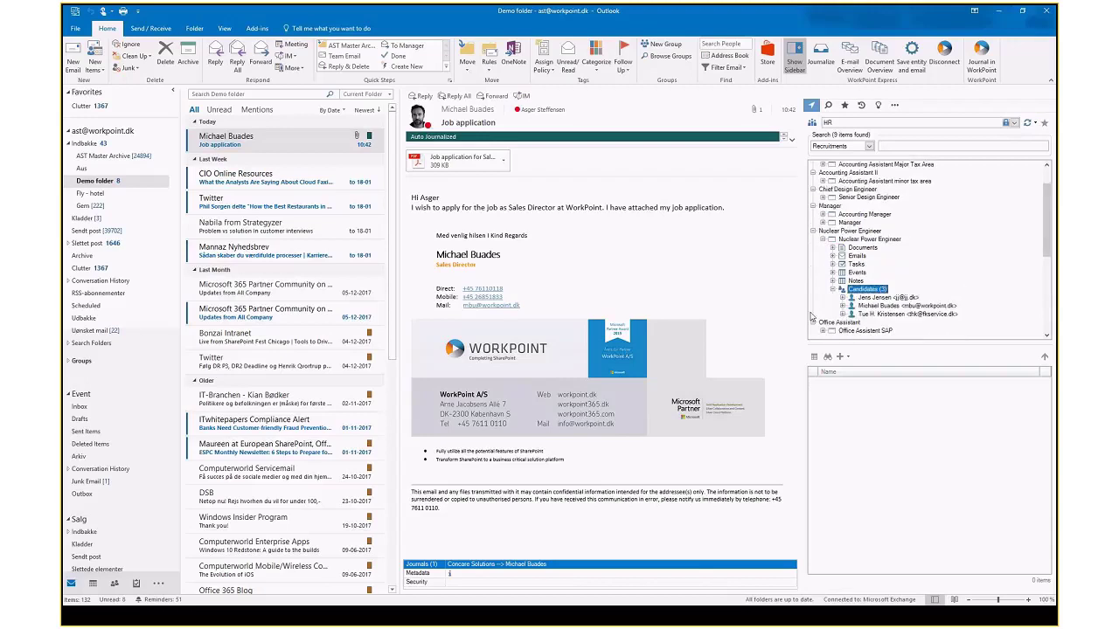
{"action": "left_click", "coordinate": [876, 306]}
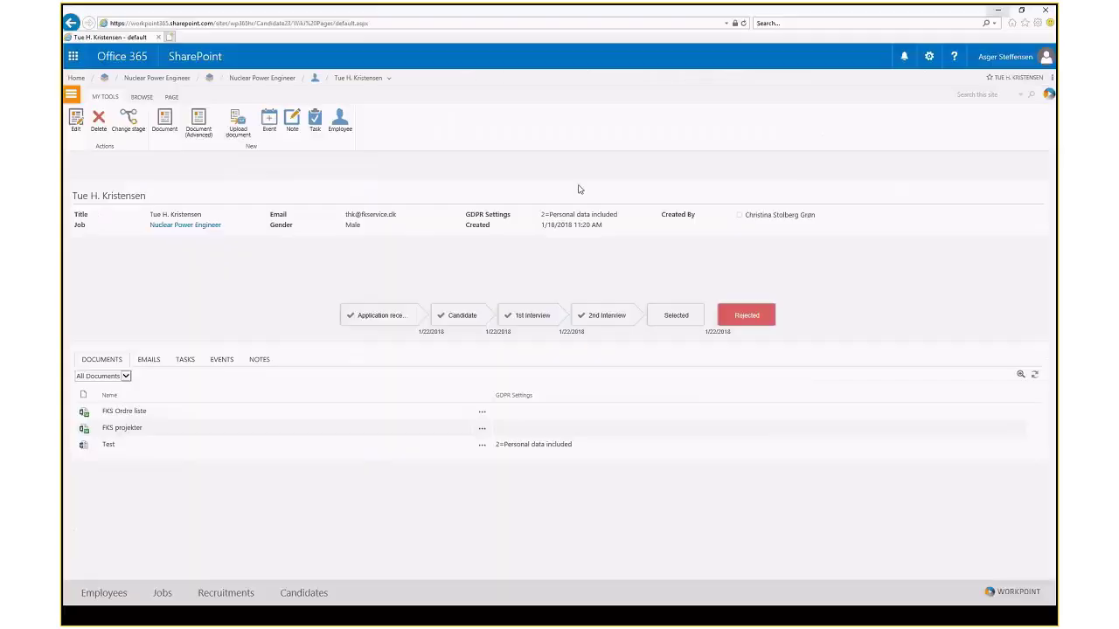
In the browser, return to the Nuclear Power Engineer recruitment, view its candidates, and open the site of the male candidate at the Application received stage
{"action": "left_click", "coordinate": [265, 80]}
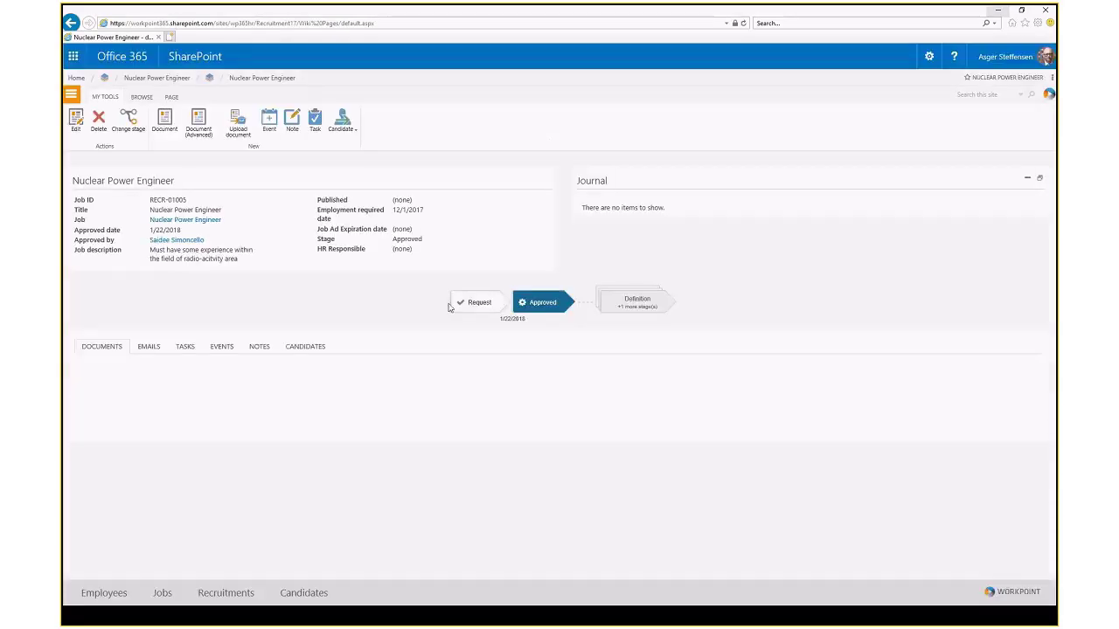
{"action": "left_click", "coordinate": [299, 346]}
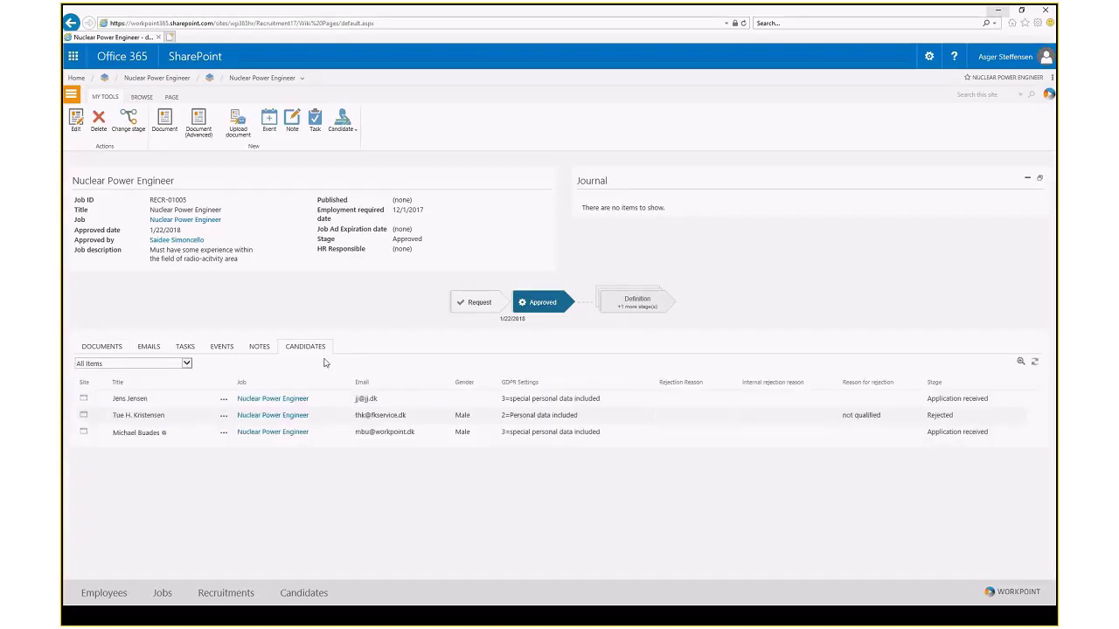
{"action": "left_click", "coordinate": [81, 435]}
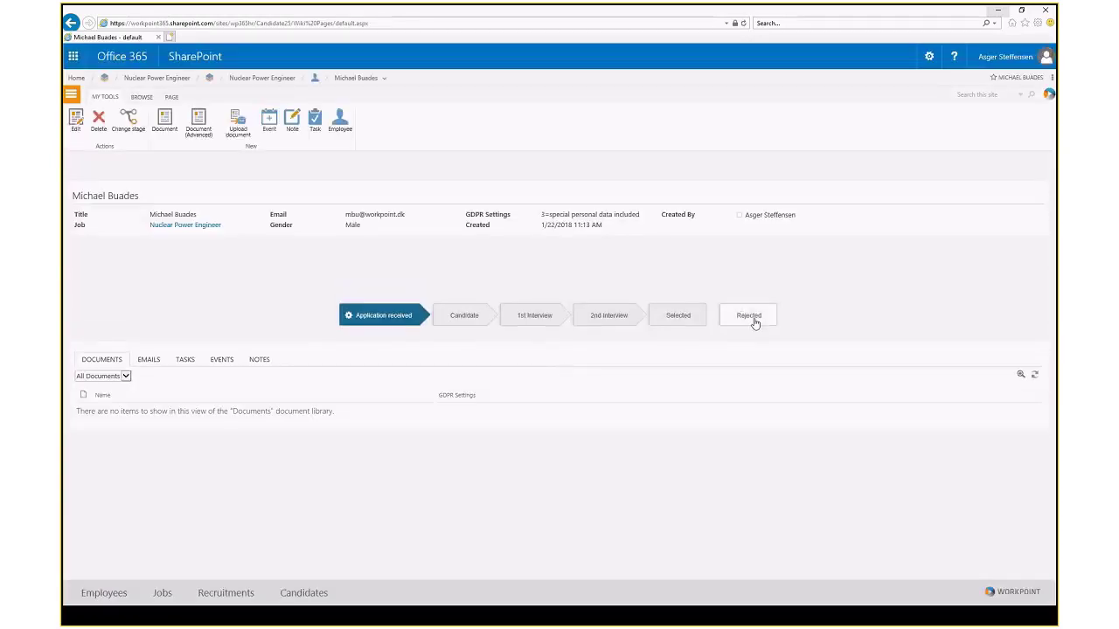
Open the options of the candidate's Rejected stage, dismiss them without changing the stage, and return to the HR home page
{"action": "left_click", "coordinate": [749, 318]}
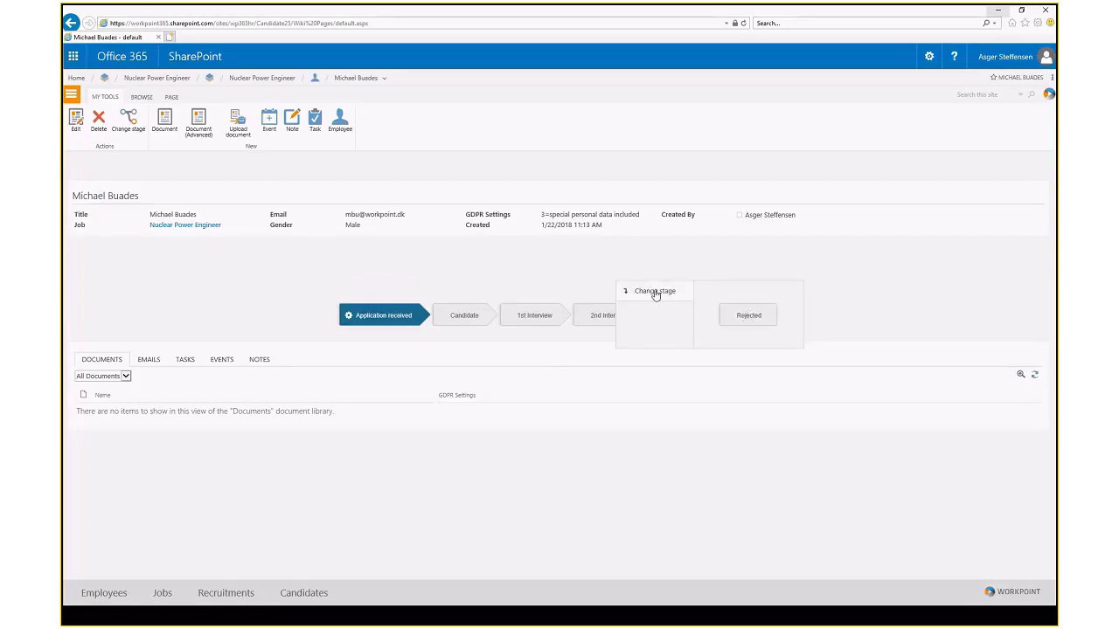
{"action": "left_click", "coordinate": [636, 264]}
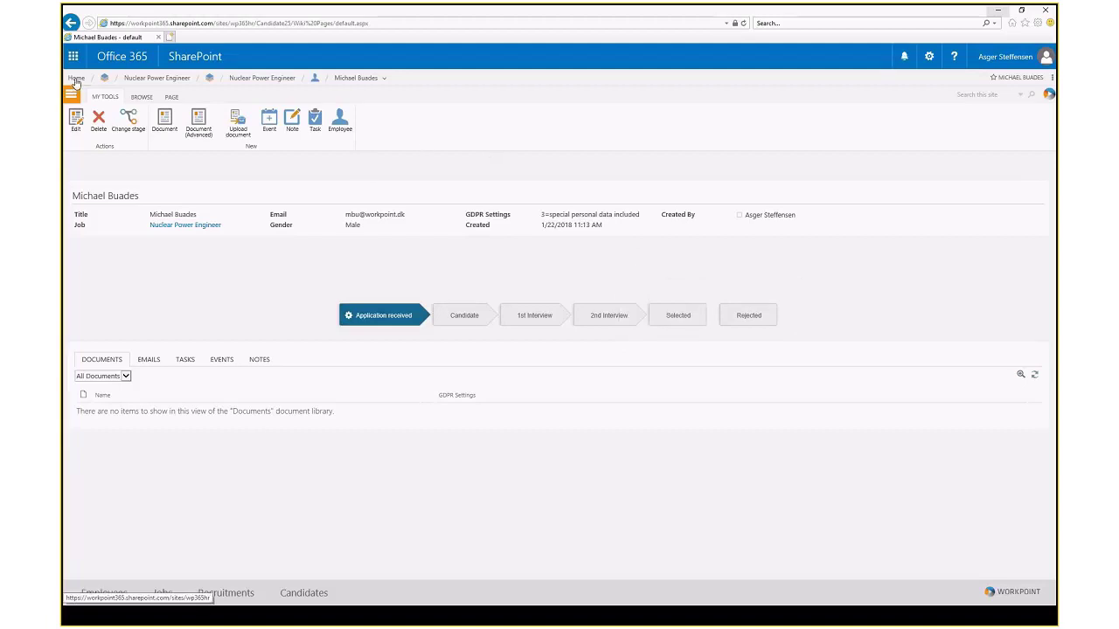
{"action": "left_click", "coordinate": [502, 177]}
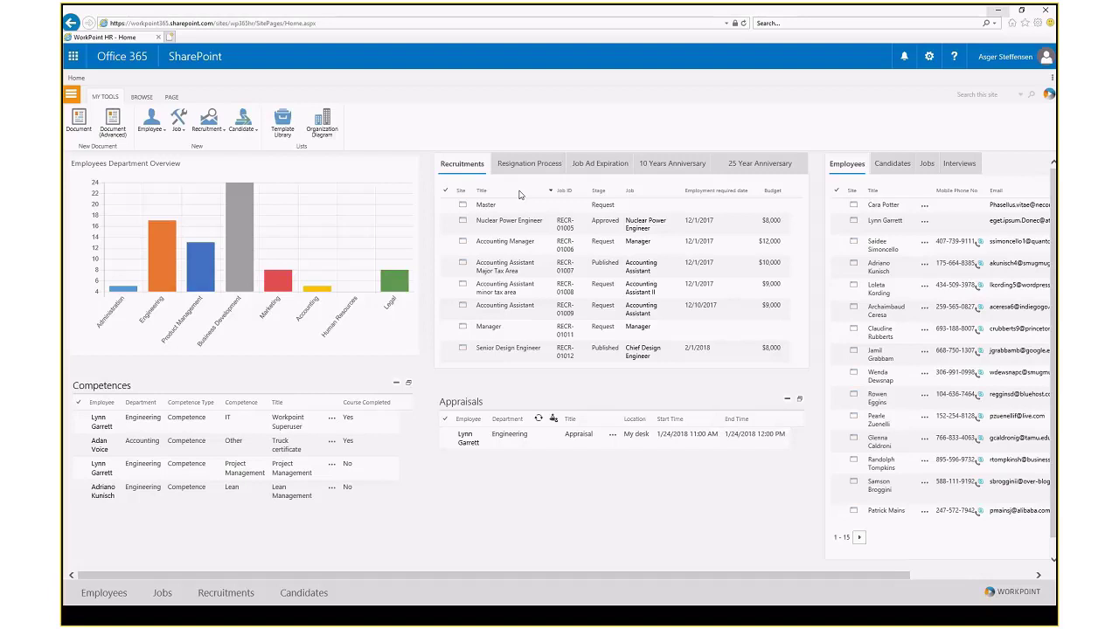
View the employees with Resignation in progress, return to the home page, and look over the views offered for candidates, recruitments and jobs
{"action": "left_click", "coordinate": [110, 600]}
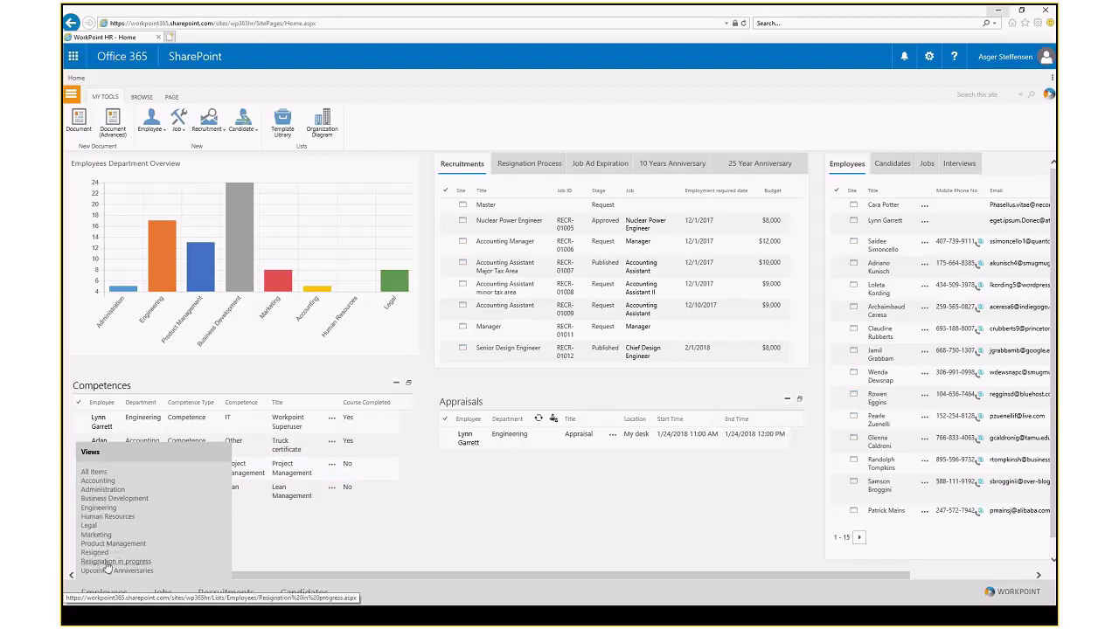
{"action": "left_click", "coordinate": [103, 562]}
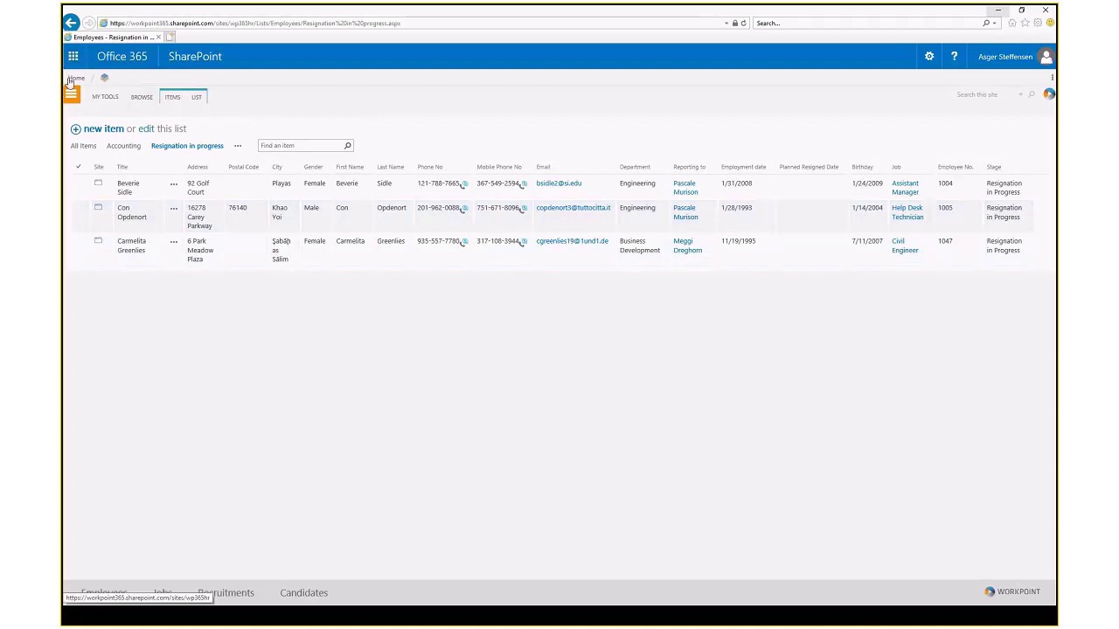
{"action": "left_click", "coordinate": [71, 81]}
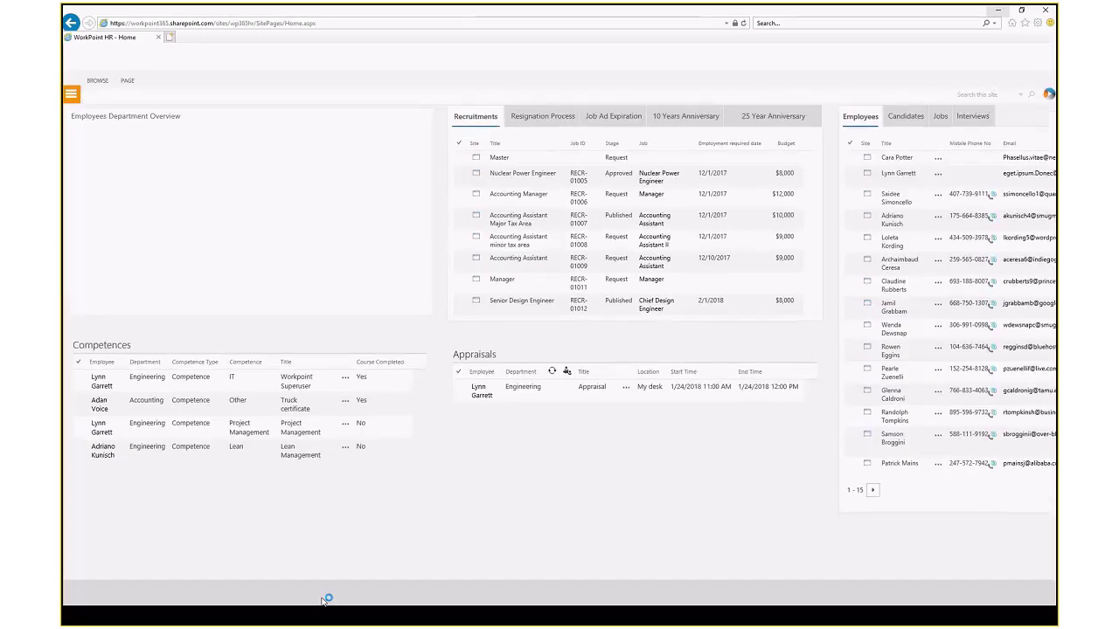
{"action": "mouse_move", "coordinate": [297, 598]}
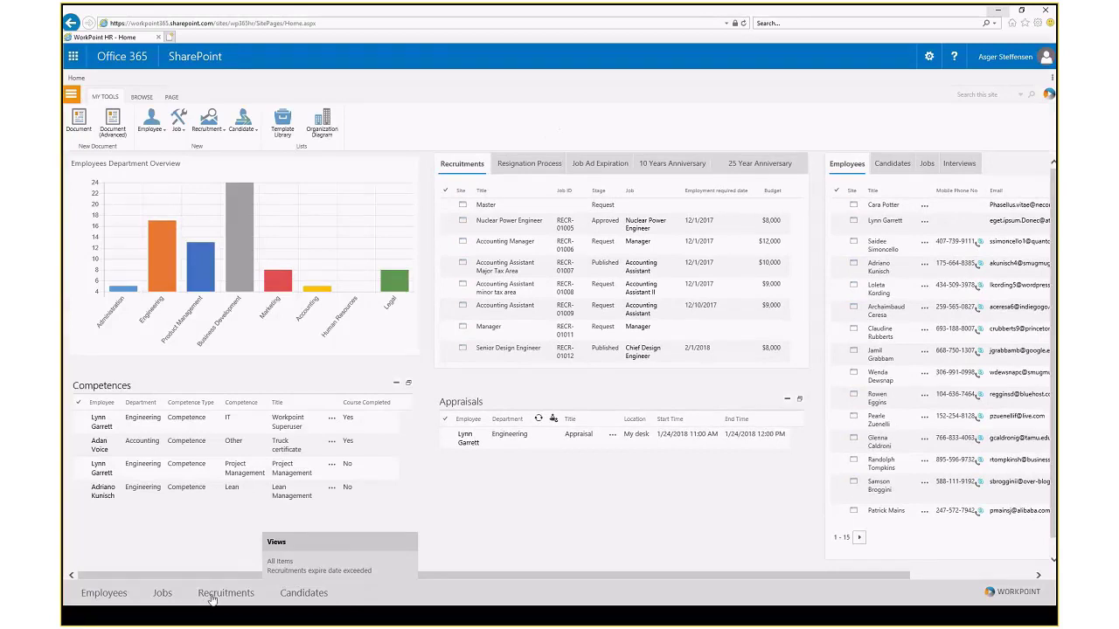
{"action": "mouse_move", "coordinate": [201, 598]}
{"action": "mouse_move", "coordinate": [166, 598]}
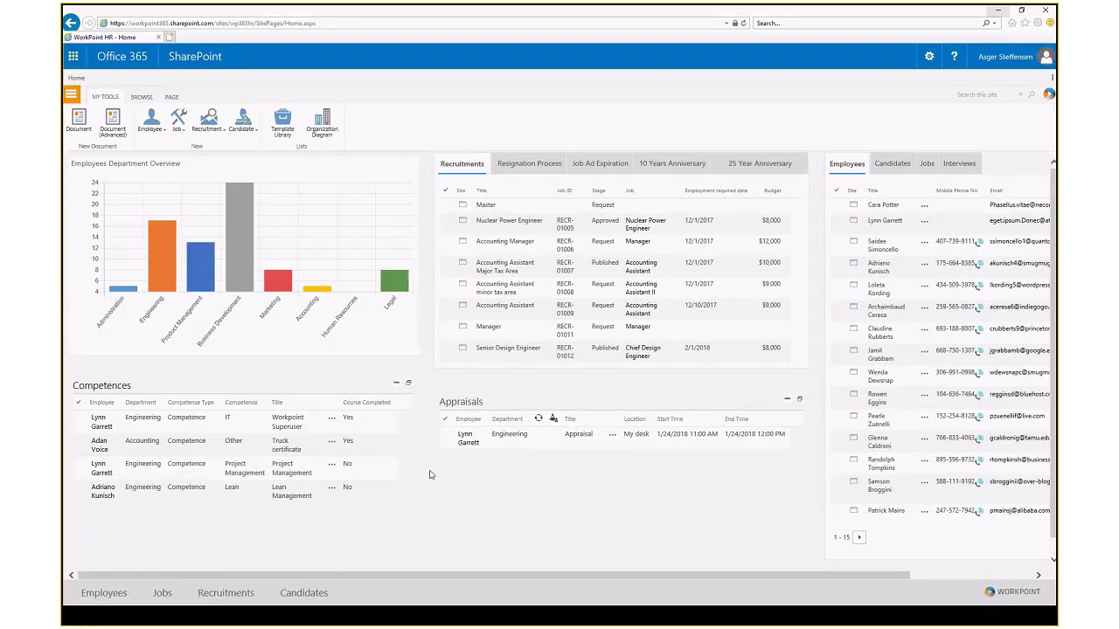
Open the organization diagram, look through its Page-2, Page-3 and Page-4, return to Page-1, and go back to the HR home page
{"action": "left_click", "coordinate": [321, 129]}
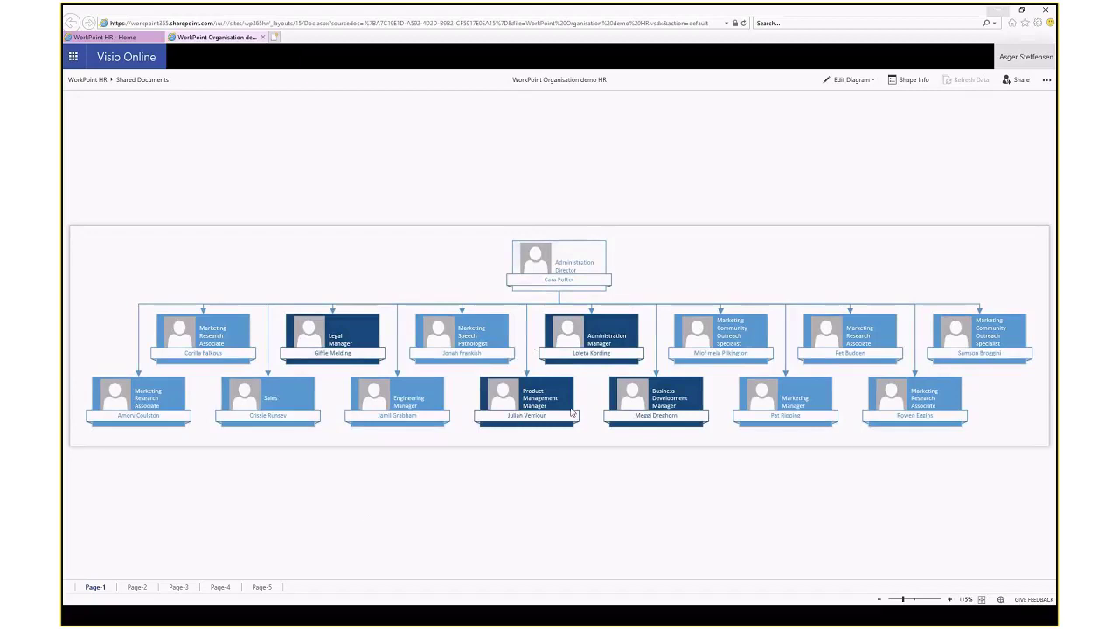
{"action": "left_click", "coordinate": [136, 588]}
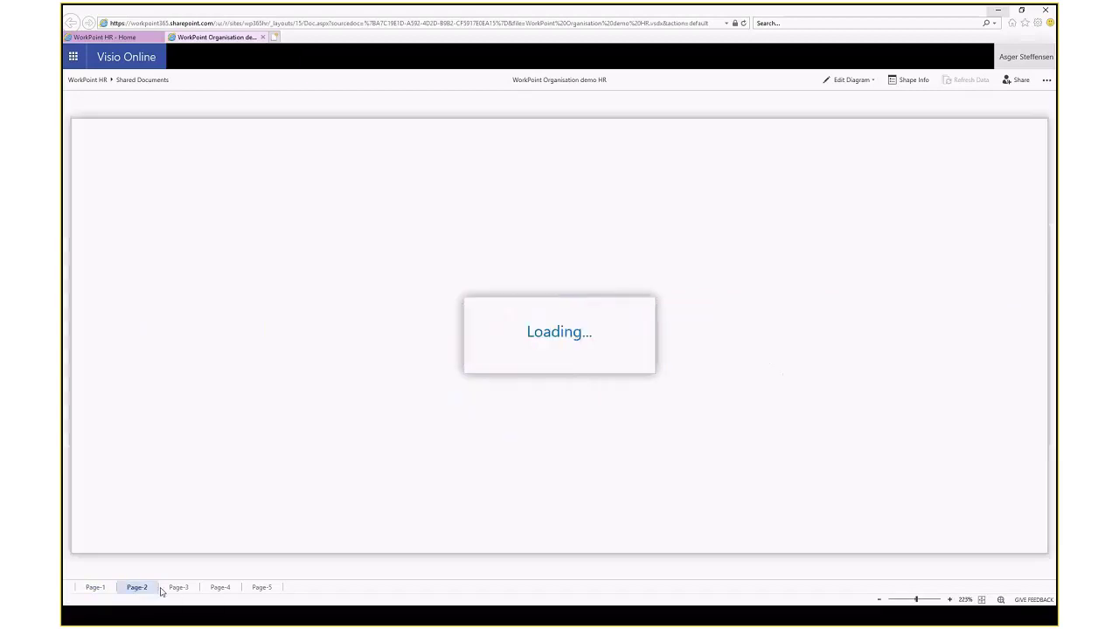
{"action": "left_click", "coordinate": [170, 590]}
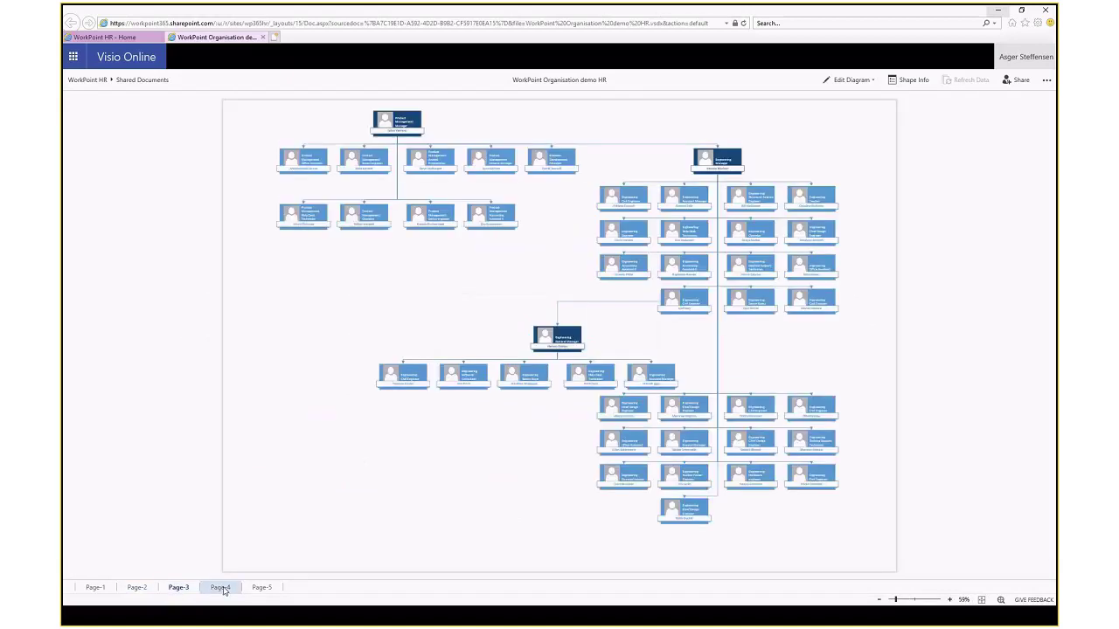
{"action": "left_click", "coordinate": [222, 588]}
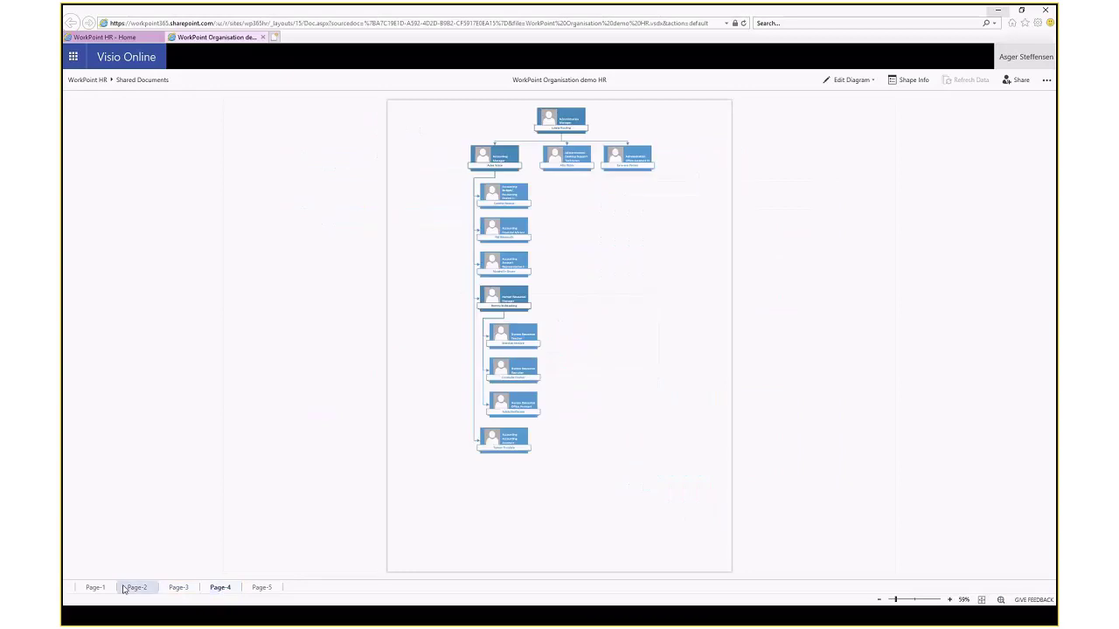
{"action": "left_click", "coordinate": [96, 590]}
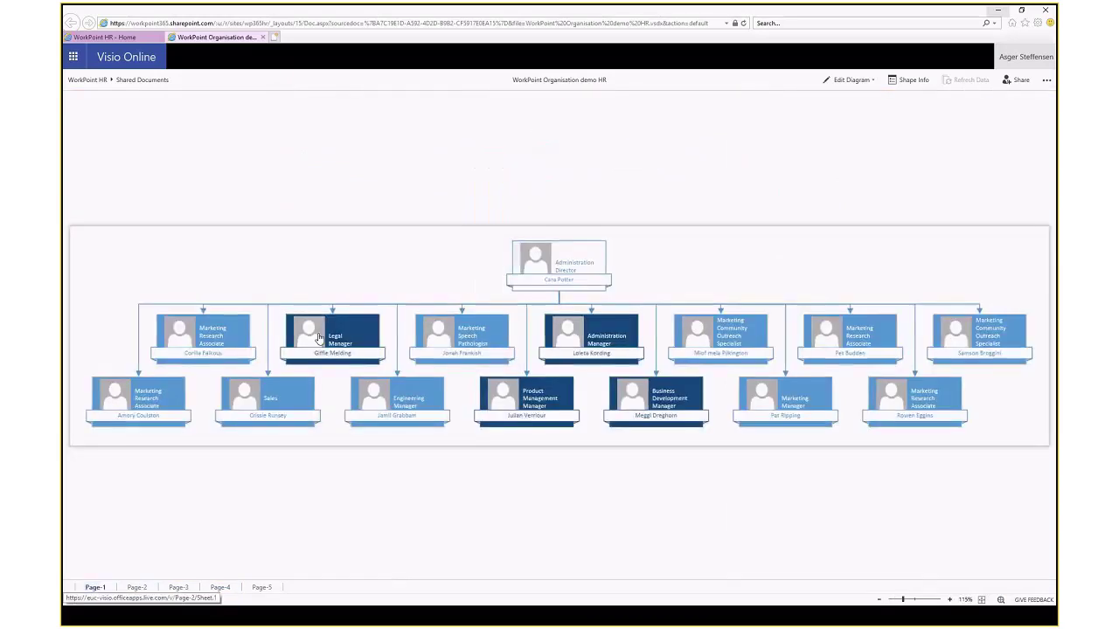
{"action": "left_click", "coordinate": [112, 38]}
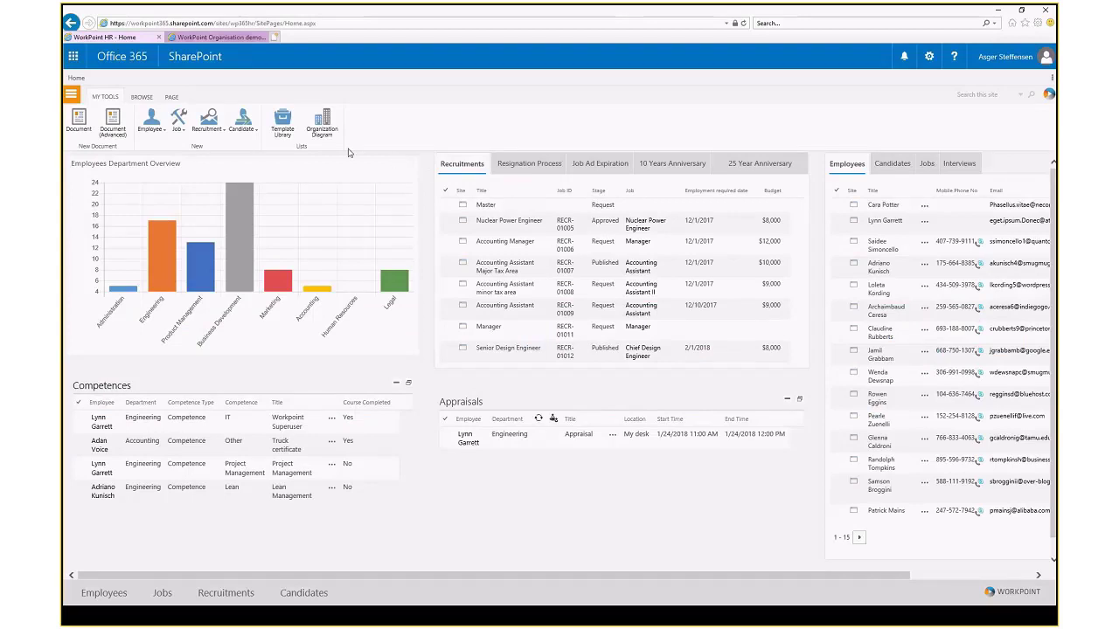
Open the Template Library to view the document templates, and return to the HR home page
{"action": "left_click", "coordinate": [282, 122]}
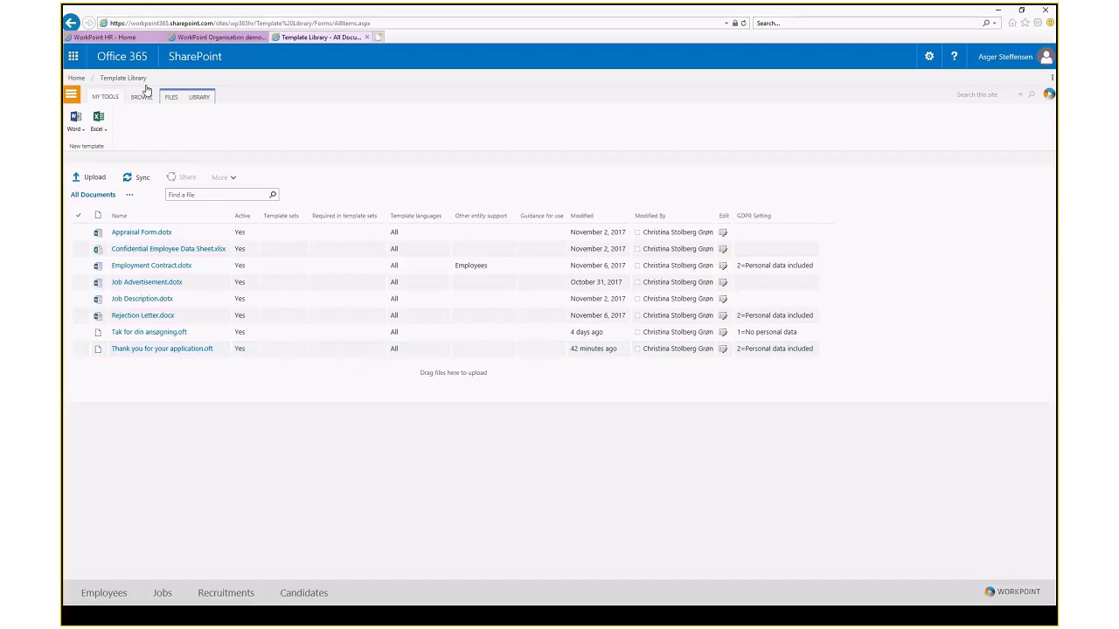
{"action": "left_click", "coordinate": [211, 39]}
{"action": "left_click", "coordinate": [123, 39]}
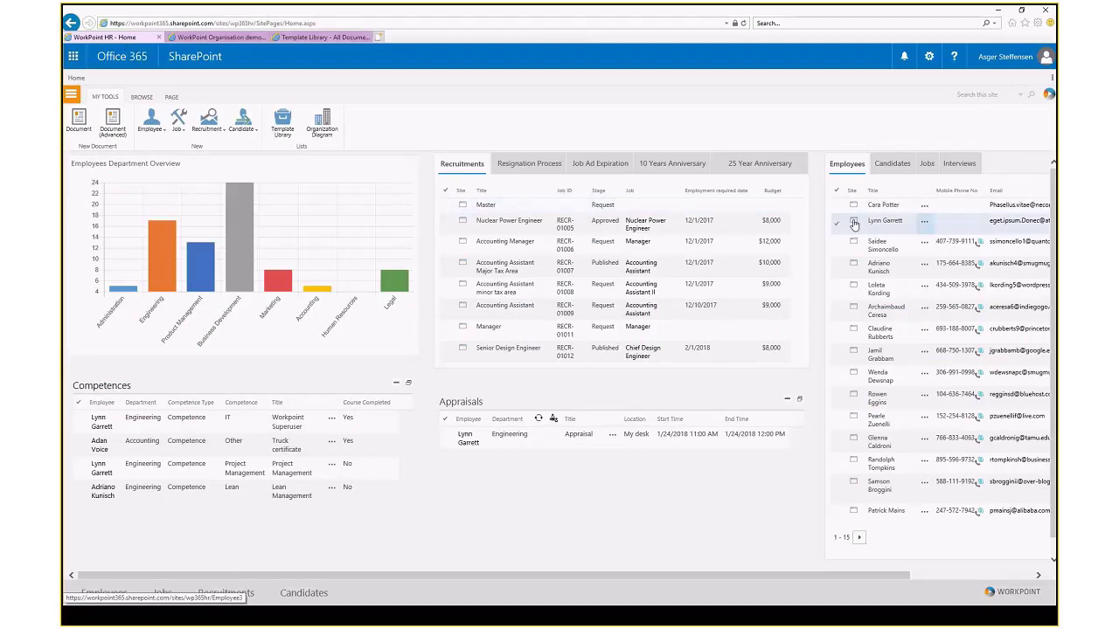
Show the candidates on the home page and open the site of the male candidate for the Accounting Assistant job
{"action": "left_click", "coordinate": [884, 164]}
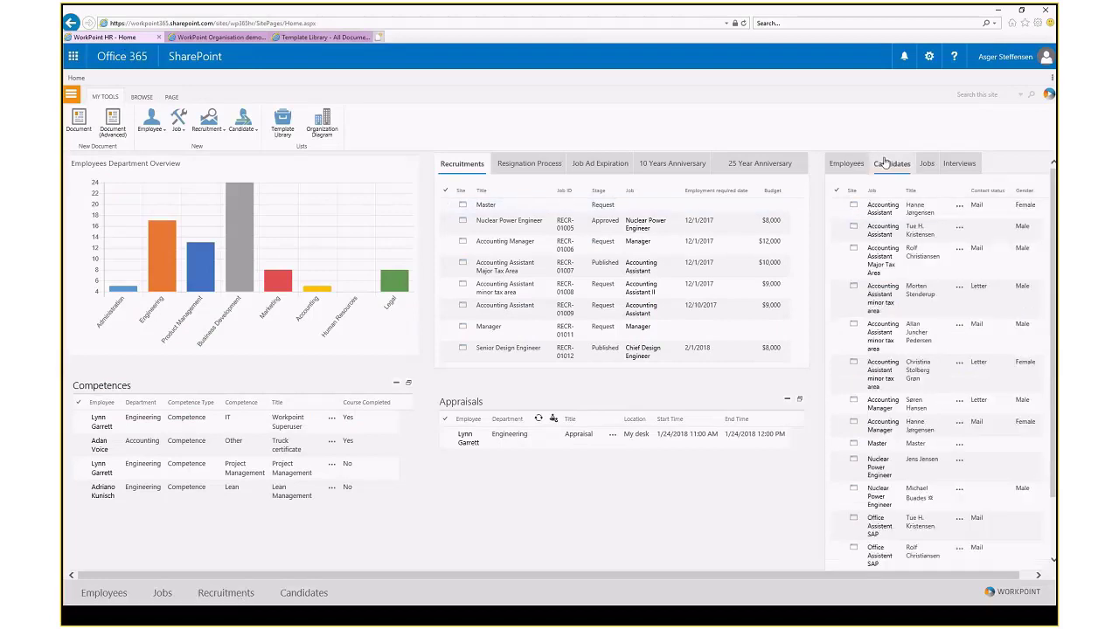
{"action": "left_click", "coordinate": [854, 229]}
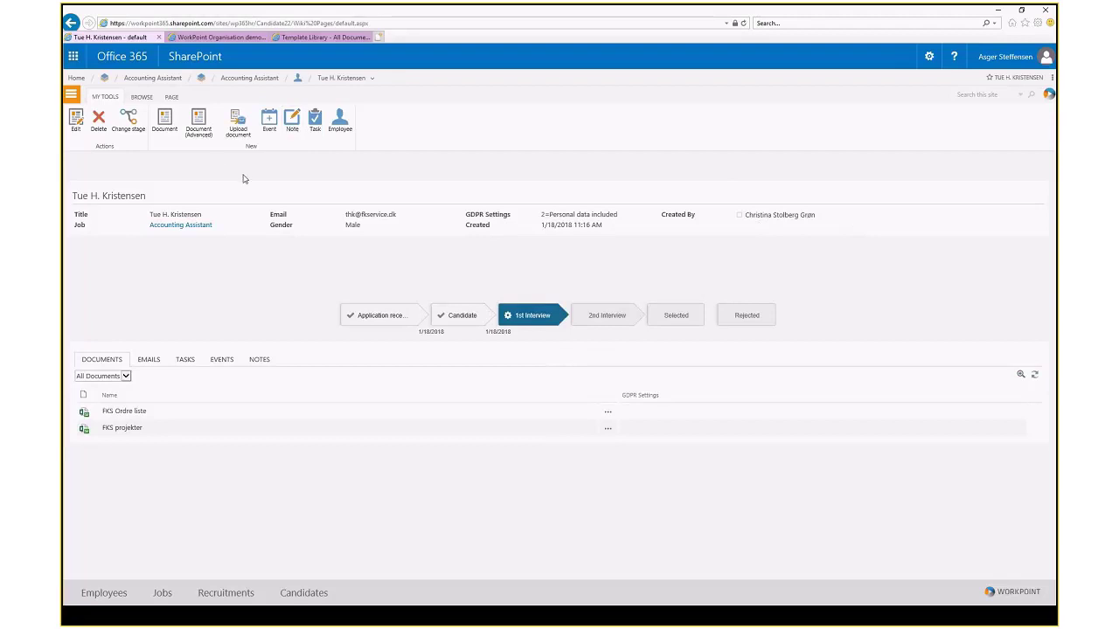
Start a new document named "tst" for the candidate, view the alternative document templates, and close the dialog without saving
{"action": "left_click", "coordinate": [165, 122]}
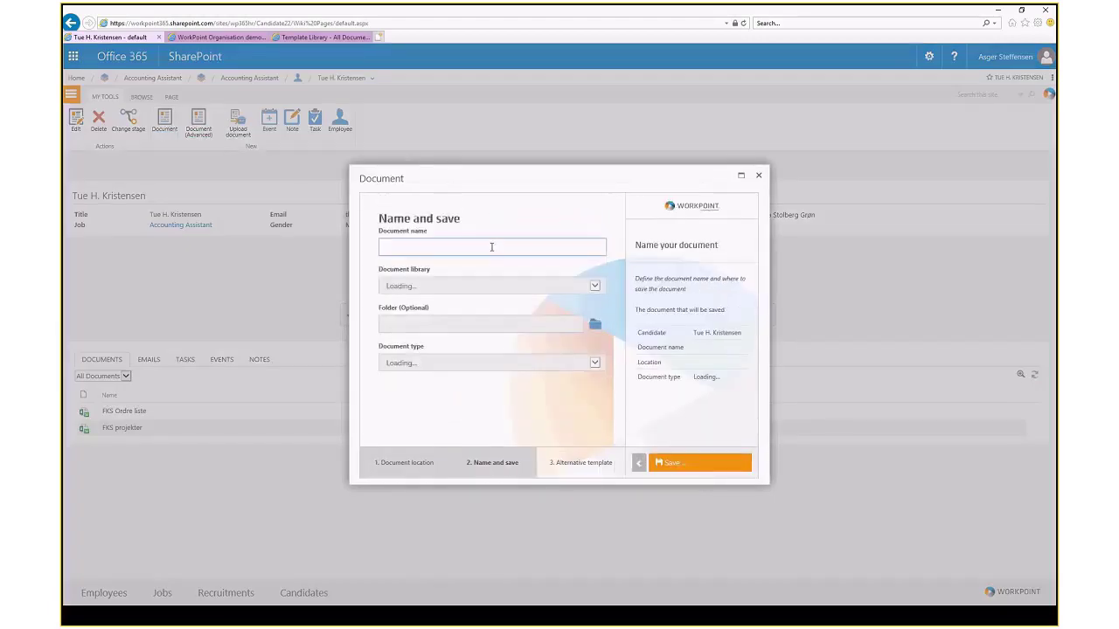
{"action": "left_click", "coordinate": [490, 247]}
{"action": "type", "text": "tst"}
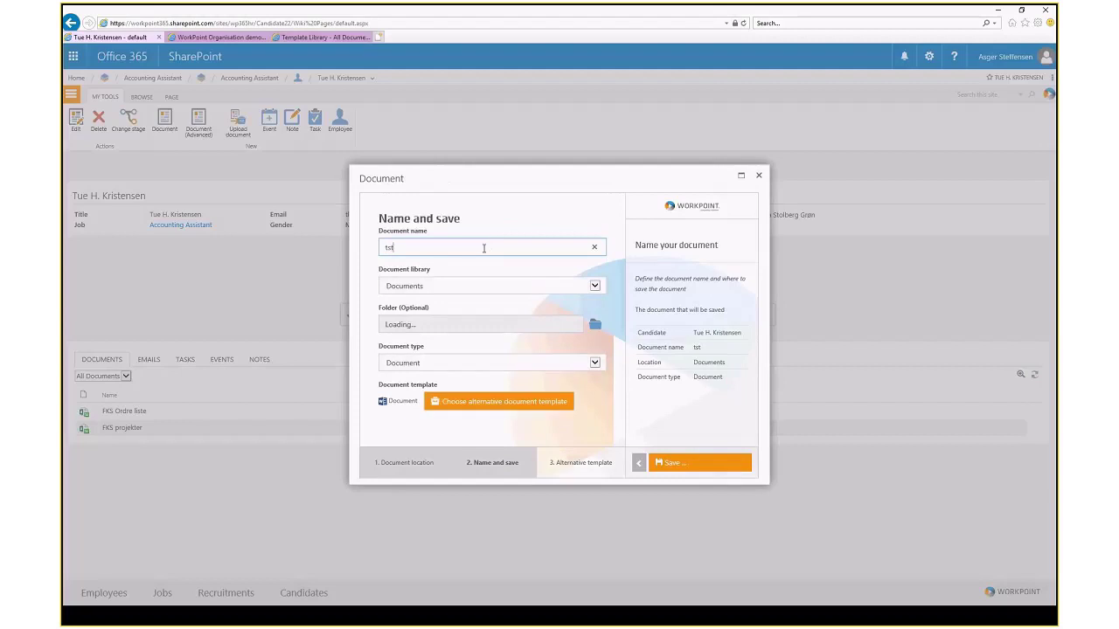
{"action": "left_click", "coordinate": [514, 406]}
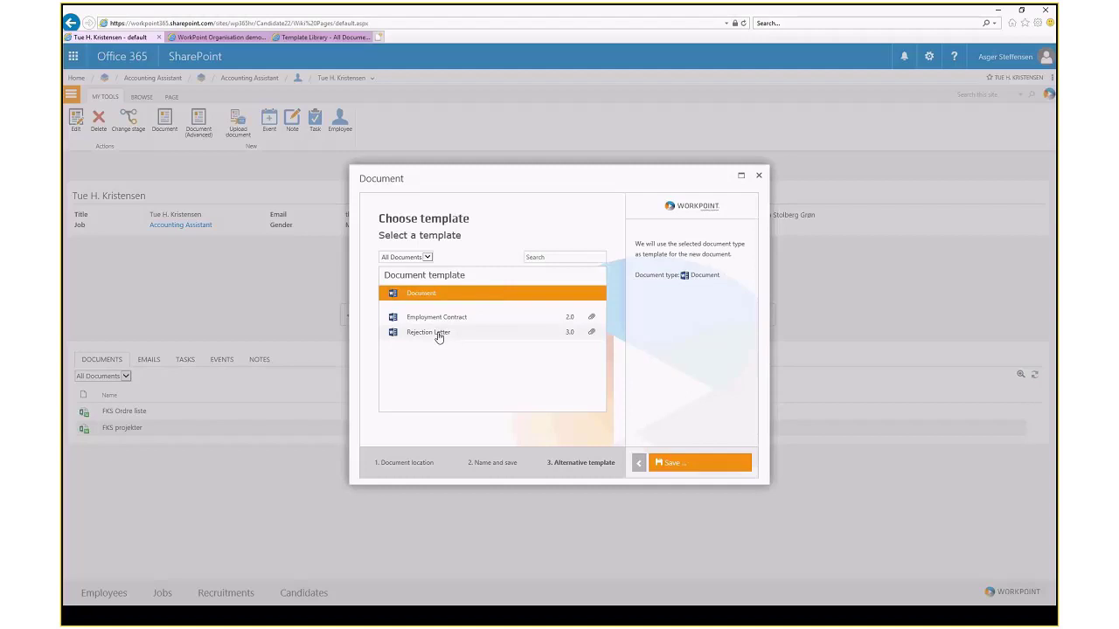
{"action": "left_click", "coordinate": [760, 178]}
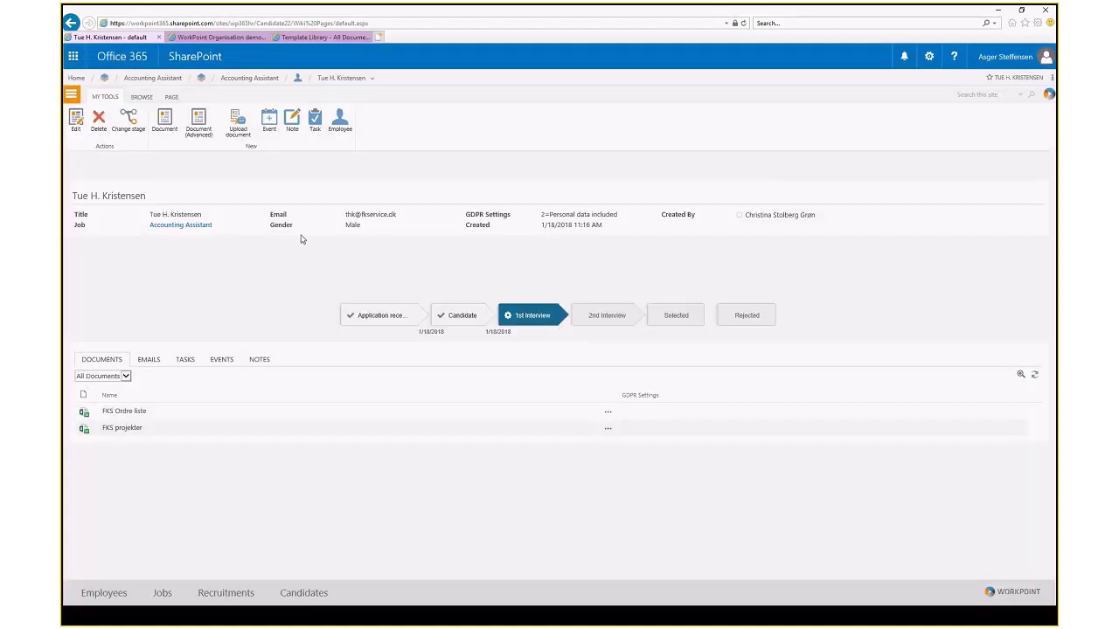
{"action": "left_click", "coordinate": [104, 79]}
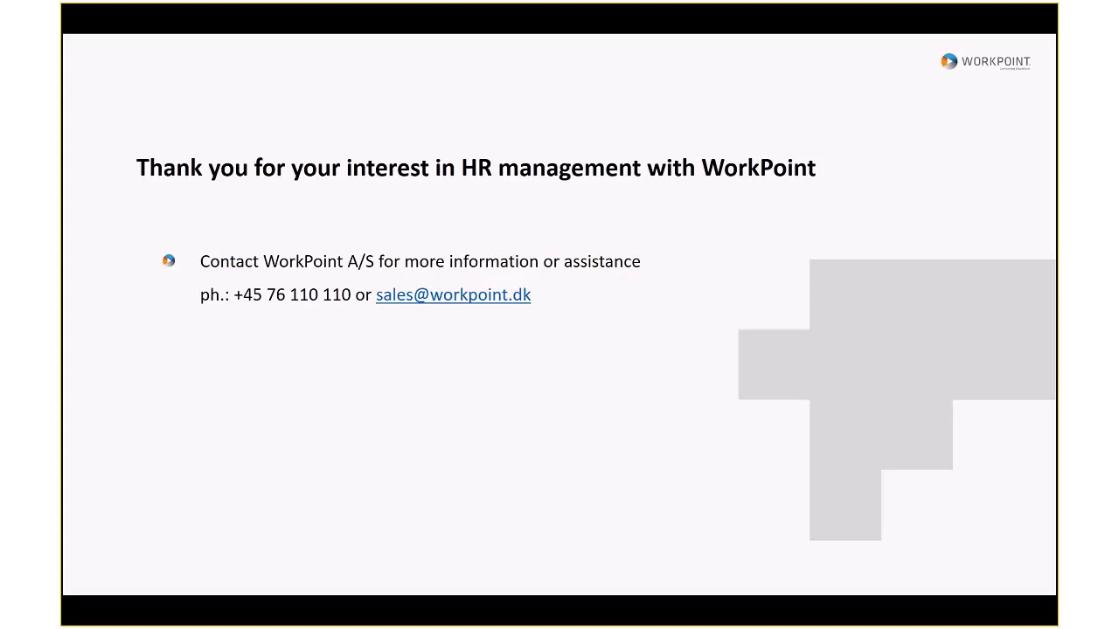
{"action": "key", "text": "Right"}
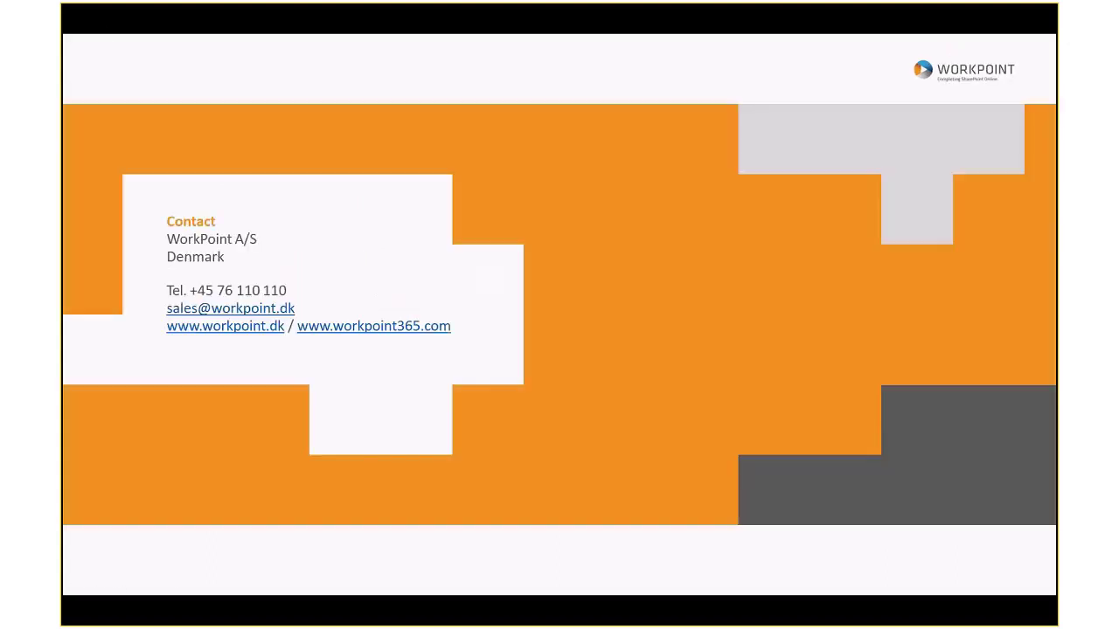